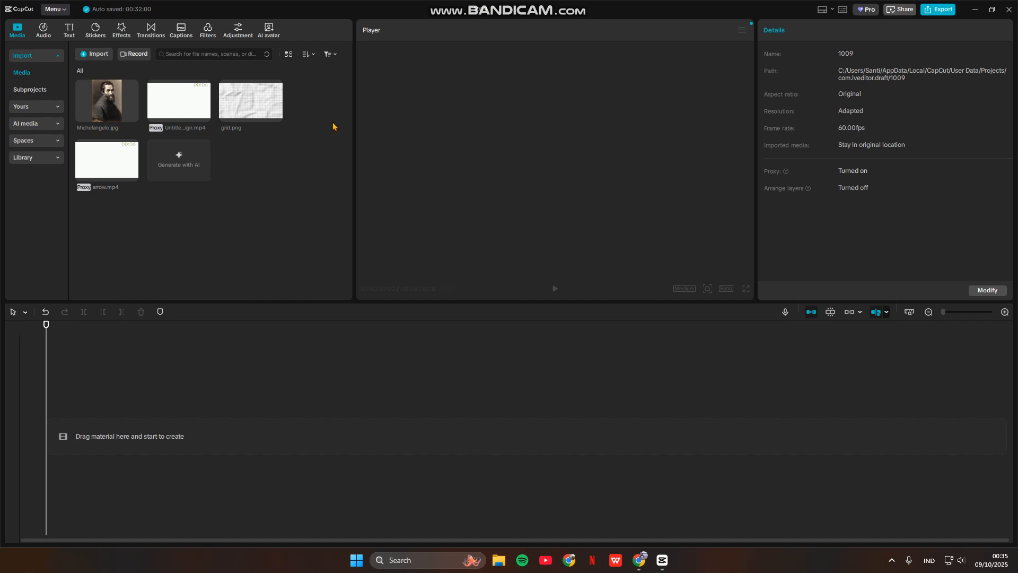
# Add the grid.png paper image to the timeline as the background clip
pyautogui.click(274, 114)
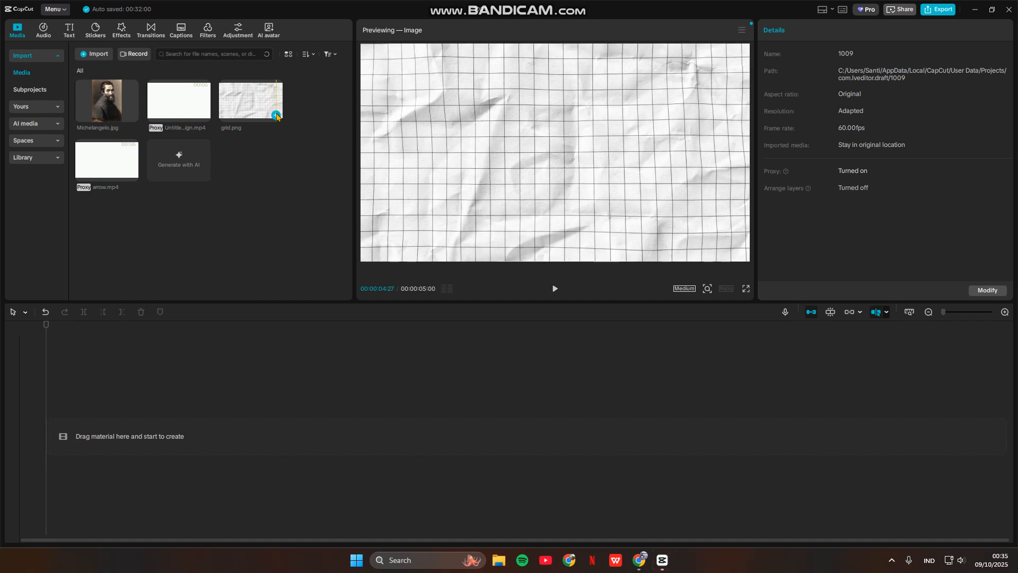
pyautogui.click(276, 115)
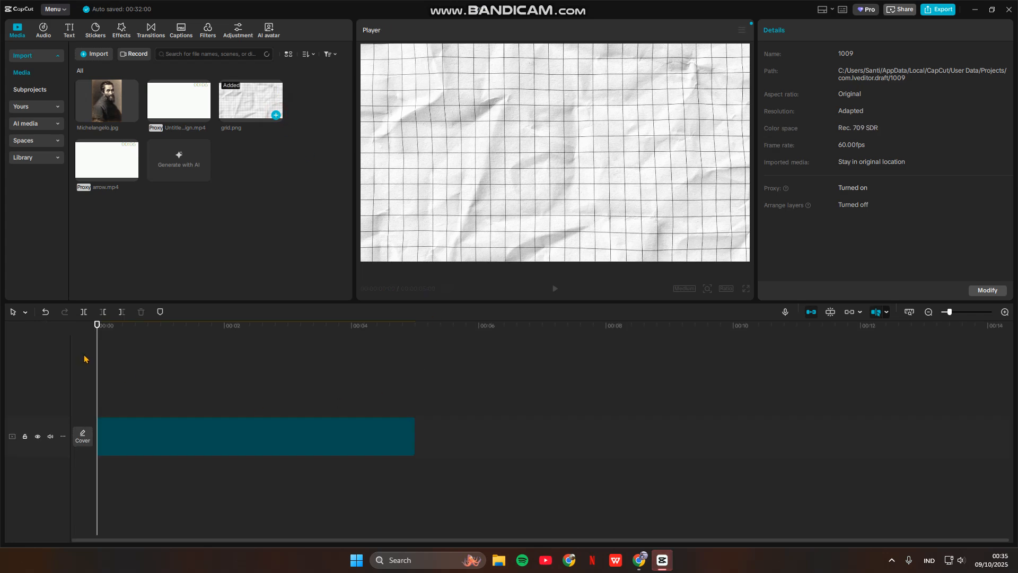
pyautogui.moveTo(98, 325)
pyautogui.mouseDown()
pyautogui.moveTo(116, 327)
pyautogui.moveTo(88, 330)
pyautogui.mouseUp()
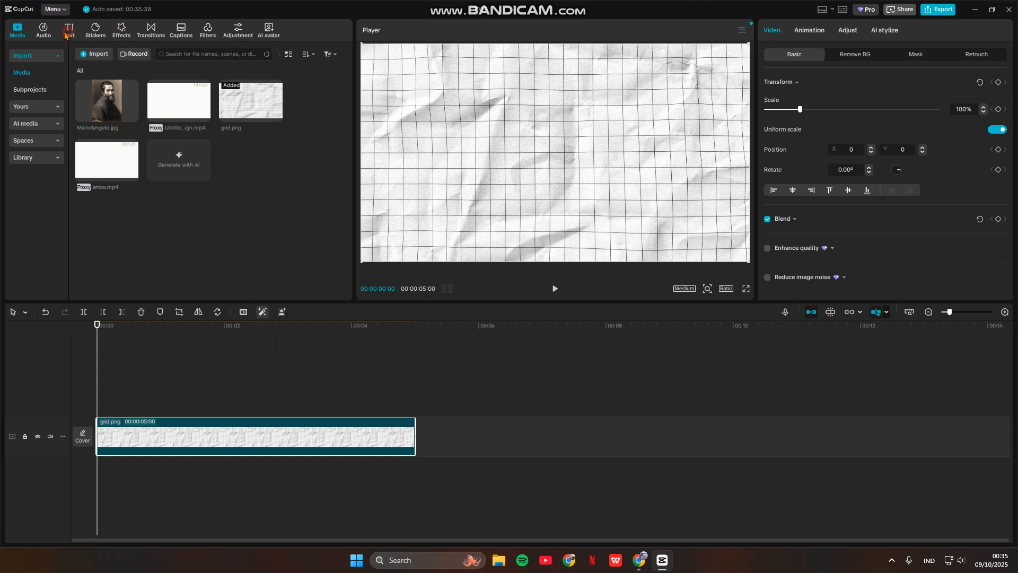
# Add a default text clip above the background and shift its start to about 00:00:00:08
pyautogui.click(113, 84)
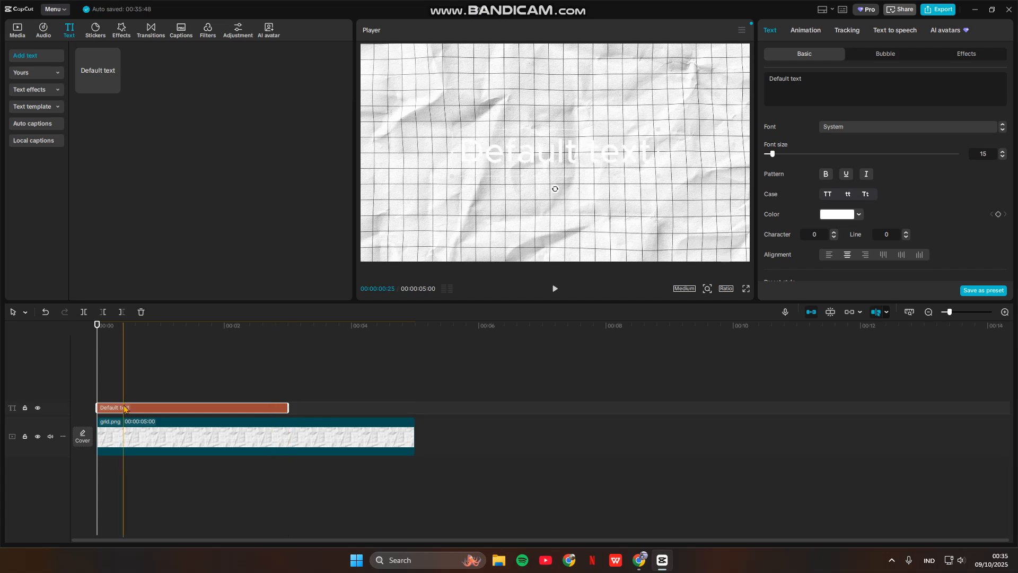
pyautogui.moveTo(125, 408); pyautogui.dragTo(134, 409)
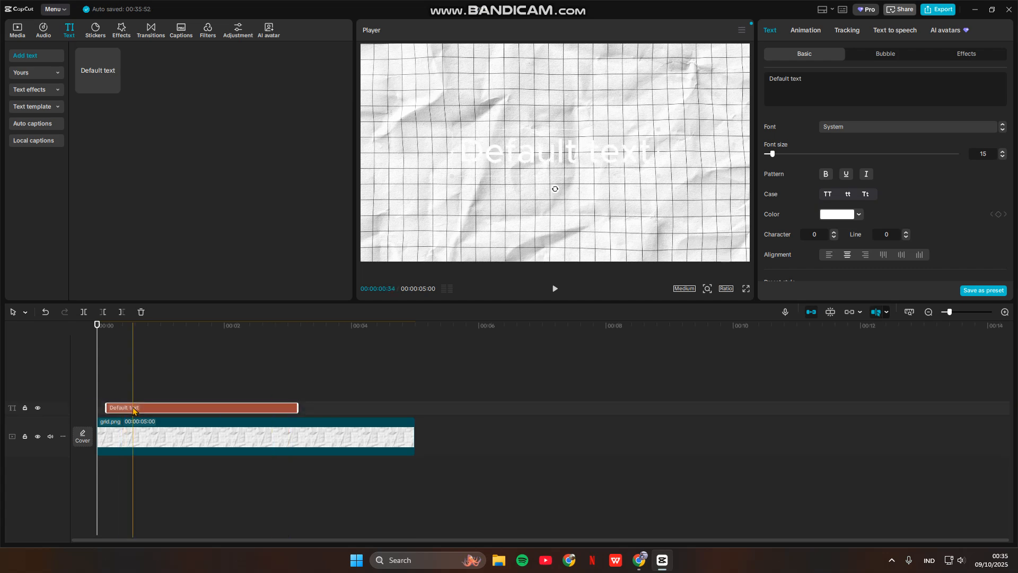
pyautogui.moveTo(98, 329); pyautogui.dragTo(106, 329)
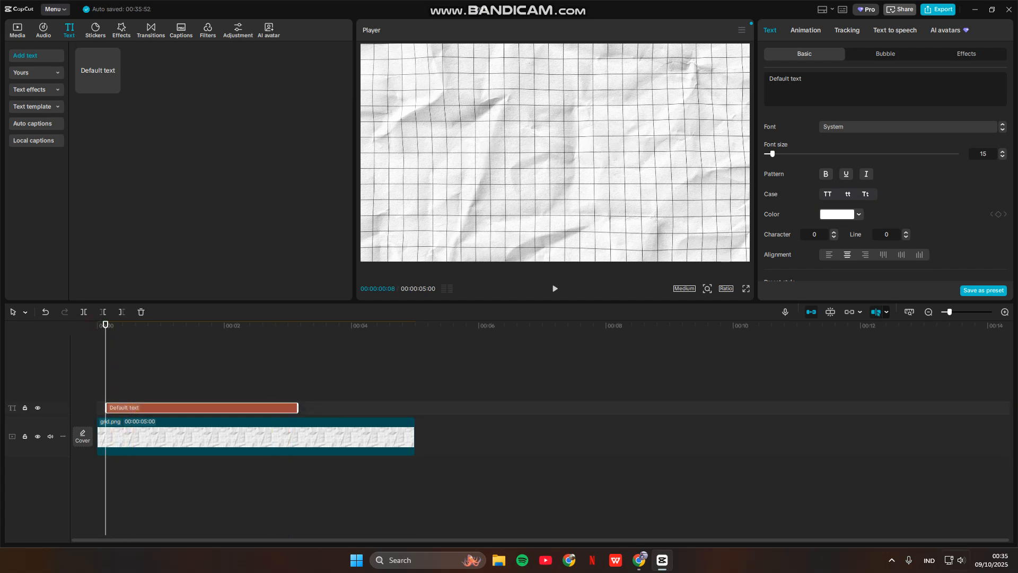
# Replace the default text with "Genius is eternal patience", including the quotation marks
pyautogui.hotkey('ctrl', 'a')
pyautogui.write('Genius is eternal patience')
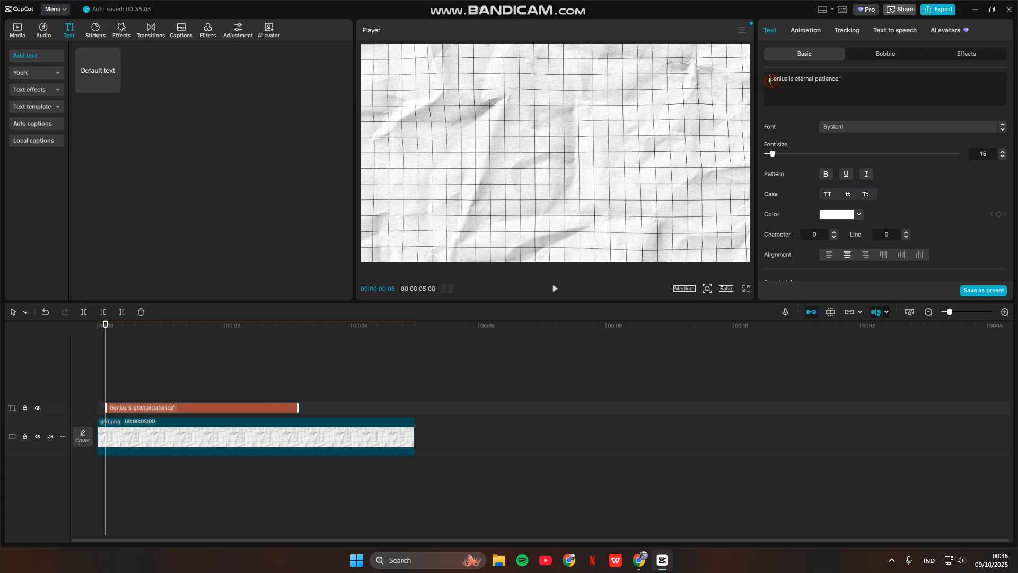
pyautogui.write('"')
# Set the quote's text colour to black (000000) and preview a frame inside the text clip
pyautogui.click(859, 214)
pyautogui.click(861, 366)
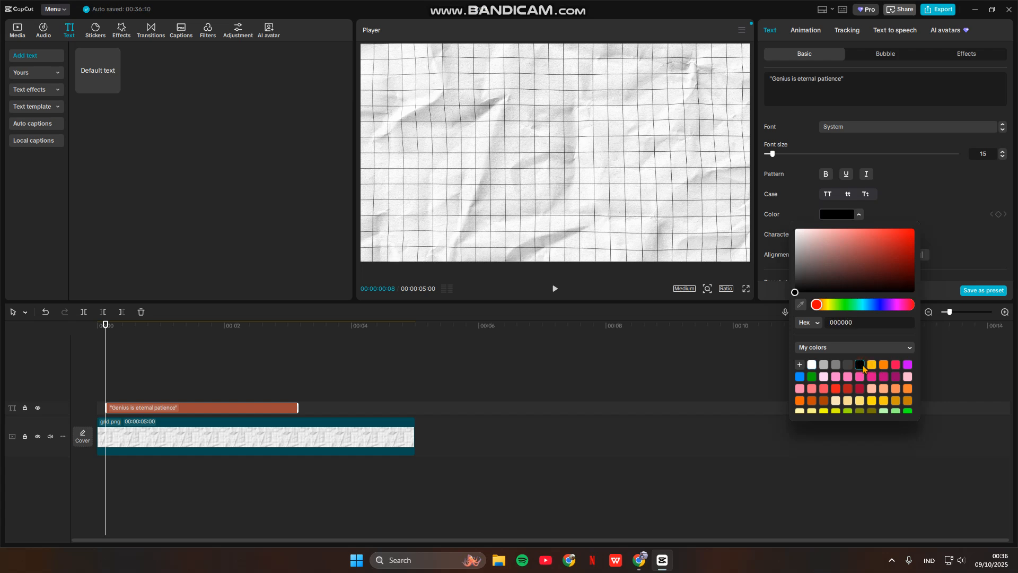
pyautogui.click(987, 231)
pyautogui.moveTo(105, 326); pyautogui.dragTo(117, 338)
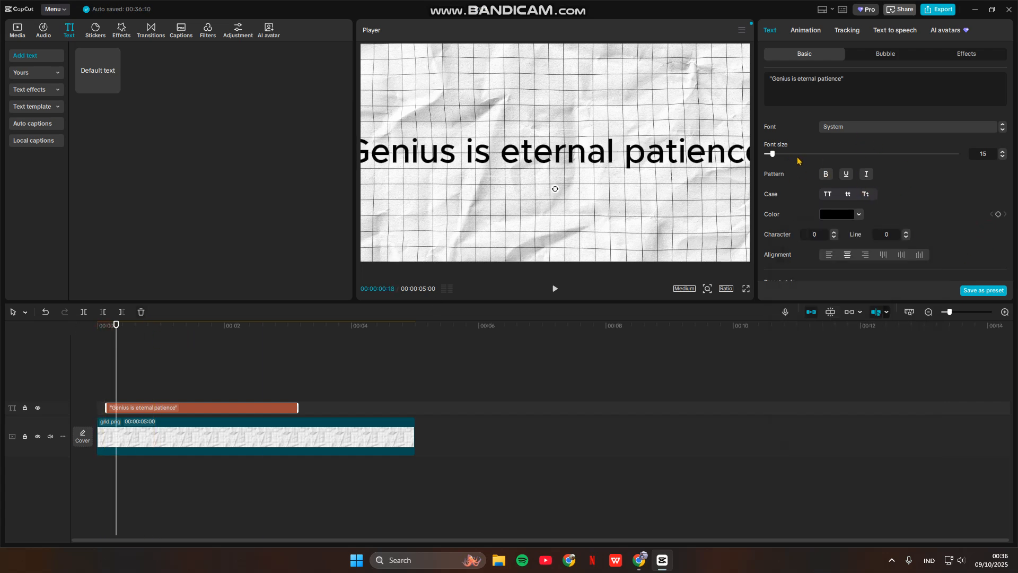
# Try the HarmonyOSCn-Lt font on the quote, and set its font to Noto Serif
pyautogui.click(867, 129)
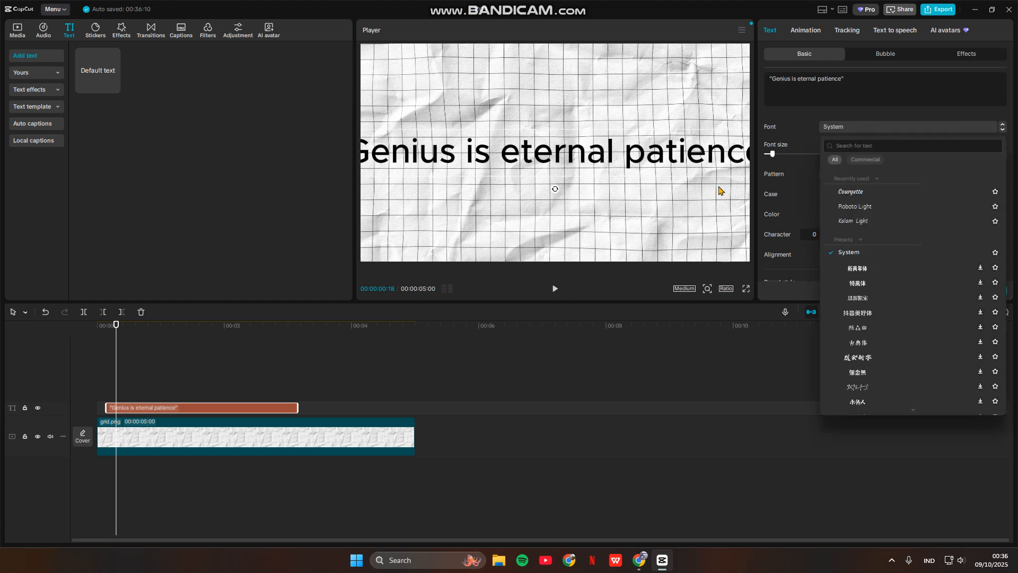
pyautogui.scroll(-10, 906, 318)
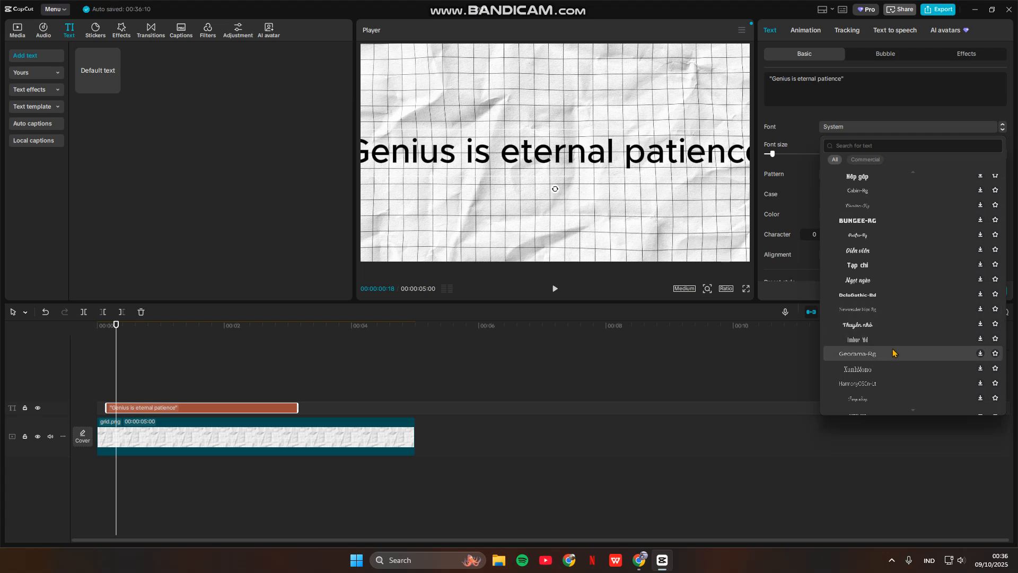
pyautogui.scroll(-3, 893, 352)
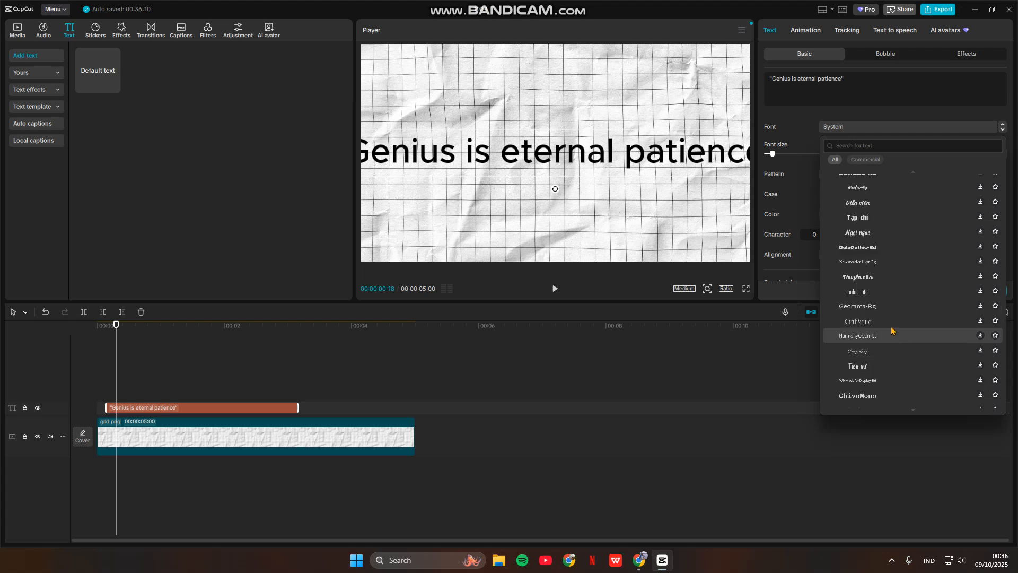
pyautogui.click(888, 339)
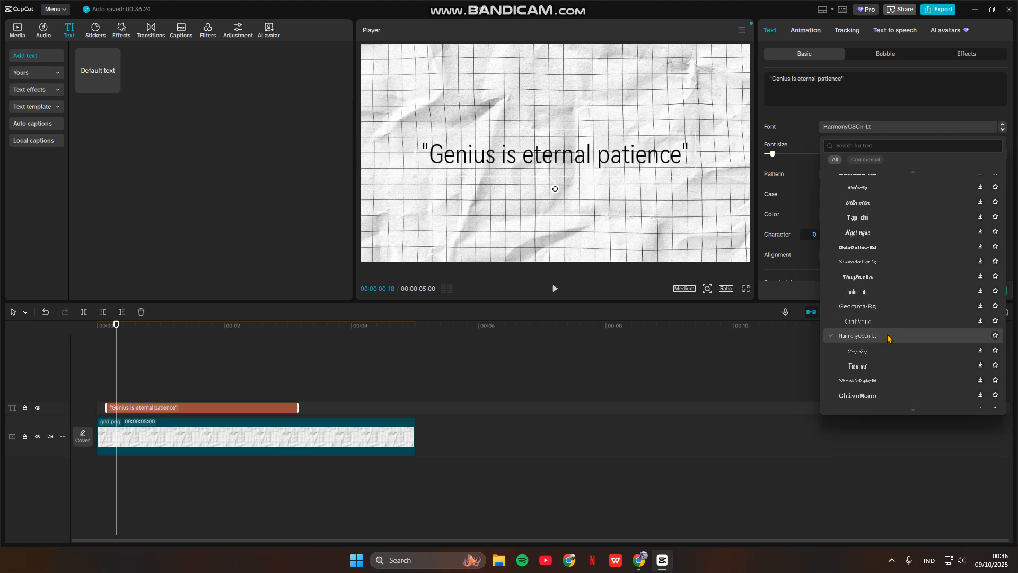
pyautogui.scroll(-5, 888, 334)
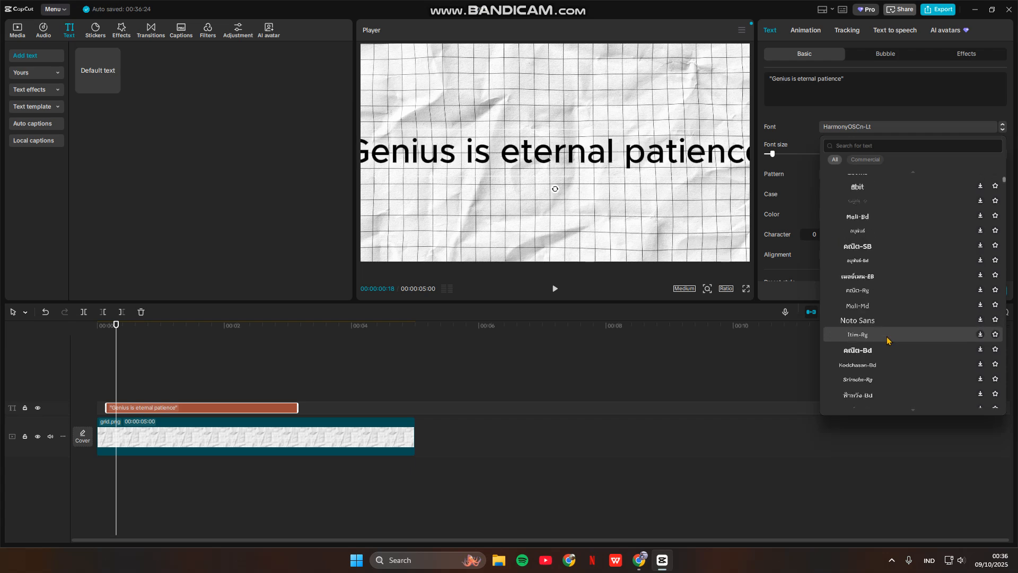
pyautogui.click(883, 369)
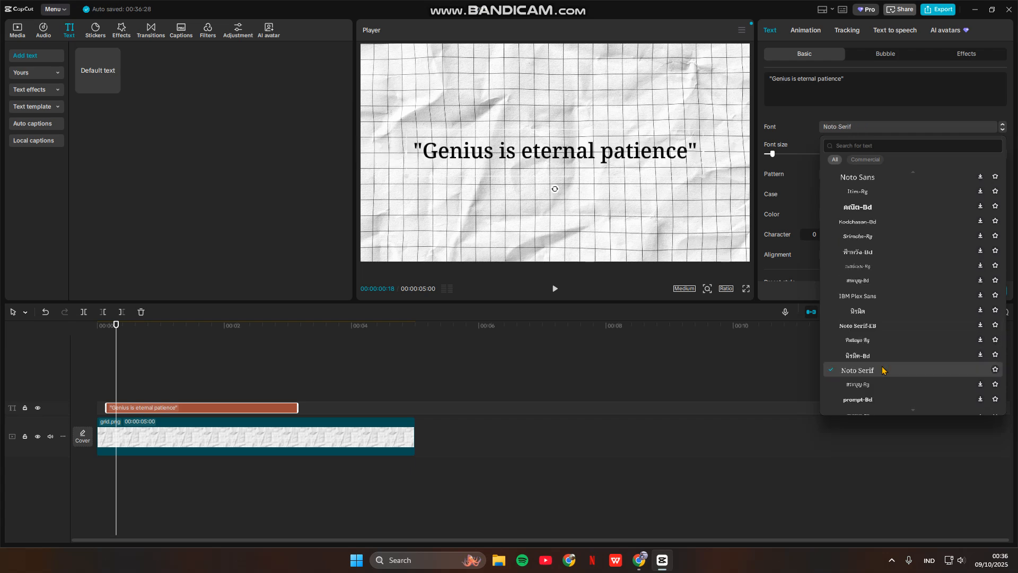
pyautogui.click(848, 372)
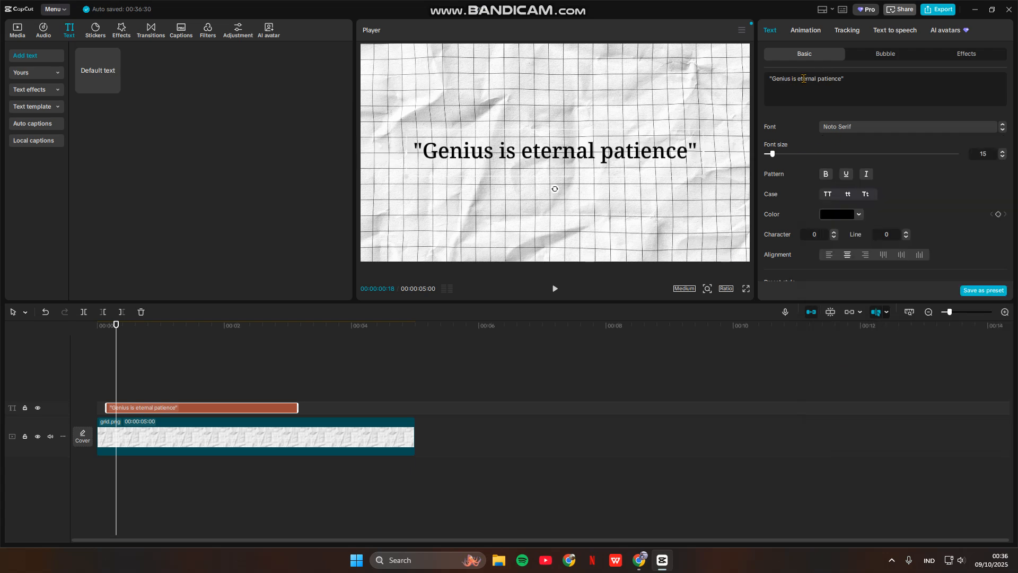
# Capitalize the words "Eternal" and "Patience" in the quote
pyautogui.press('BackSpace')
pyautogui.write('E')
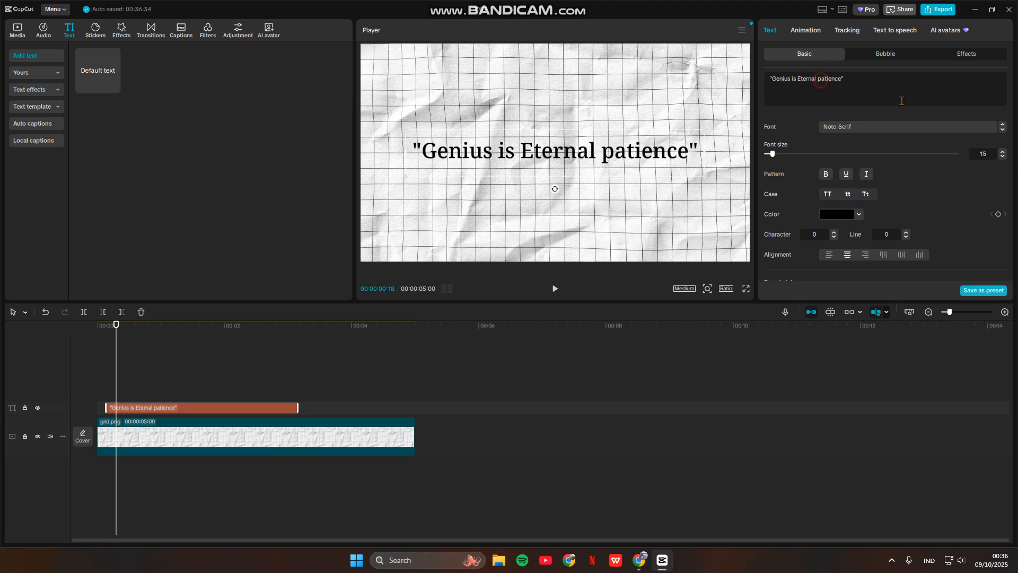
pyautogui.press('BackSpace')
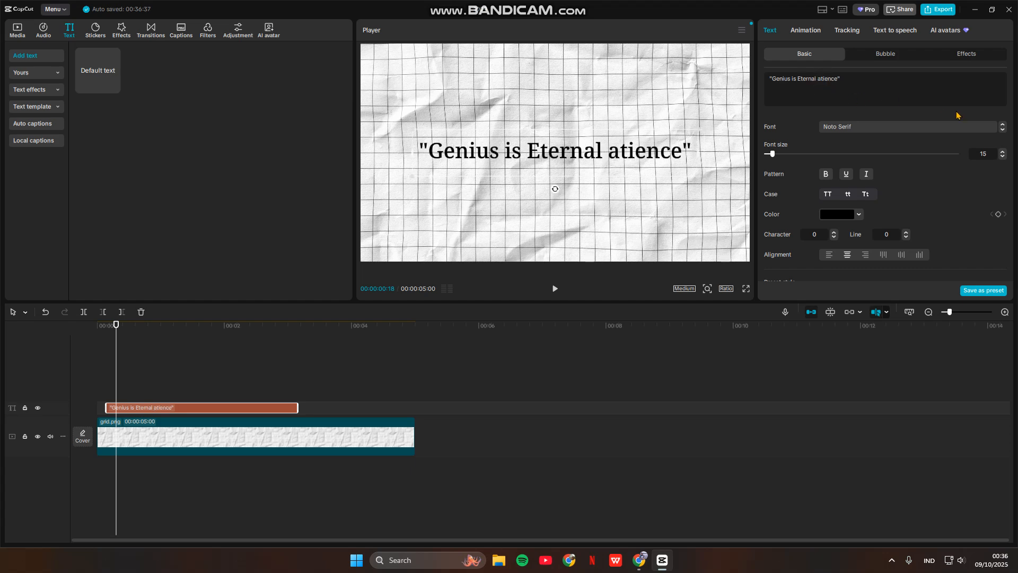
pyautogui.write('P')
# Scale the quote text down slightly and move it to the upper centre of the frame
pyautogui.click(578, 255)
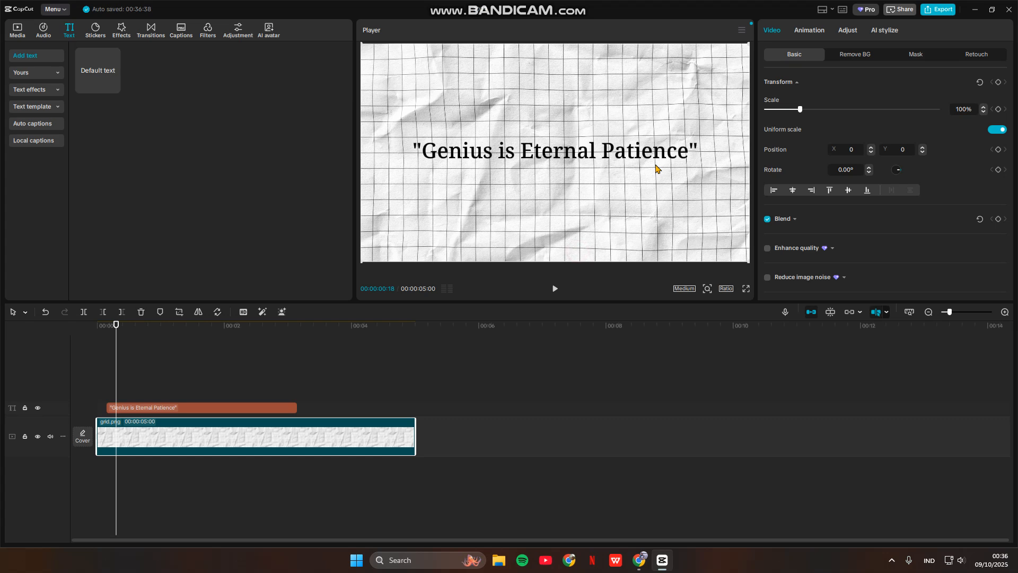
pyautogui.click(215, 408)
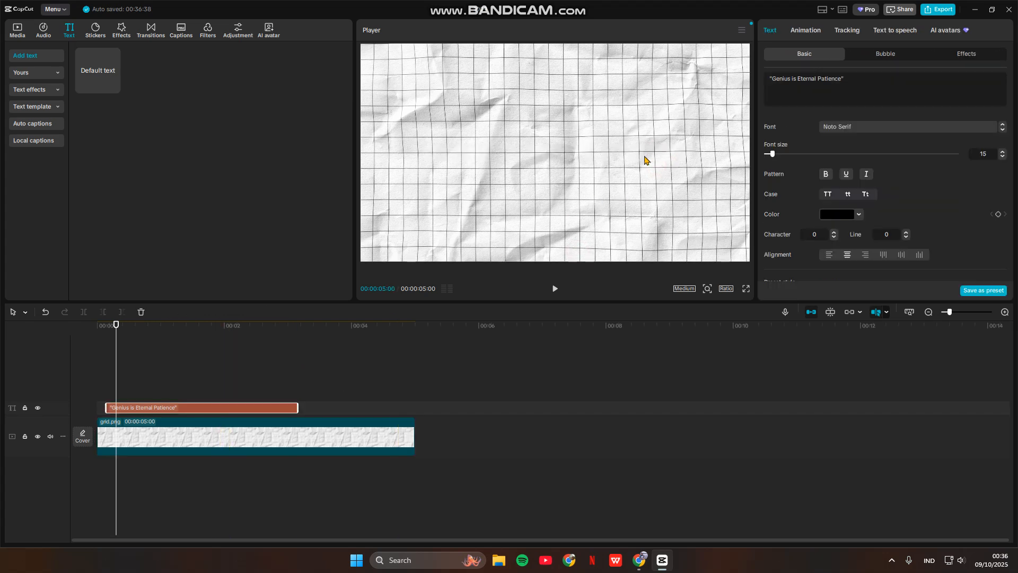
pyautogui.moveTo(694, 174); pyautogui.dragTo(584, 94)
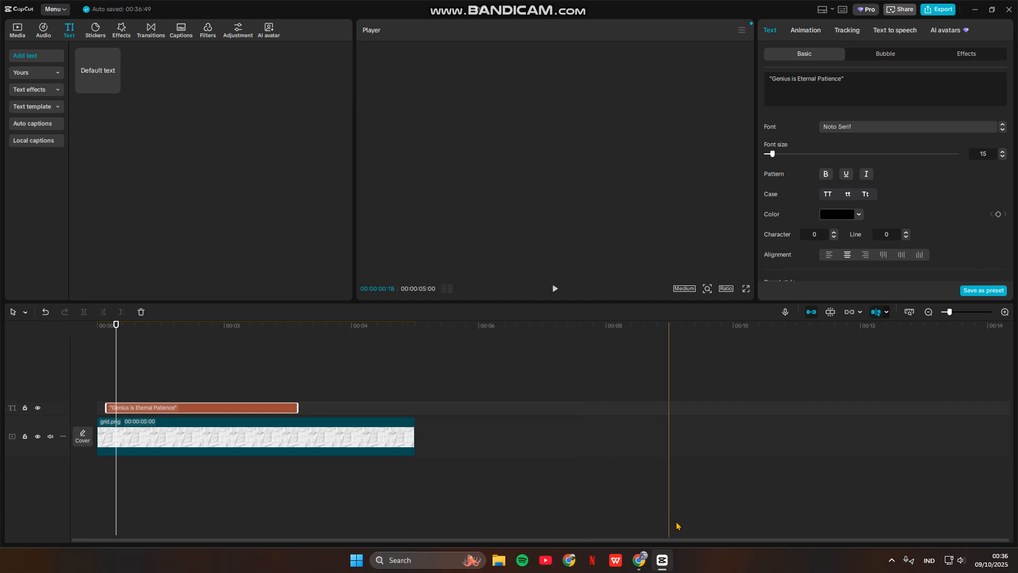
# Place the red circle video Untitled design.mp4 on its own track above grid.png, near the start of the text clip
pyautogui.moveTo(117, 328); pyautogui.dragTo(105, 333)
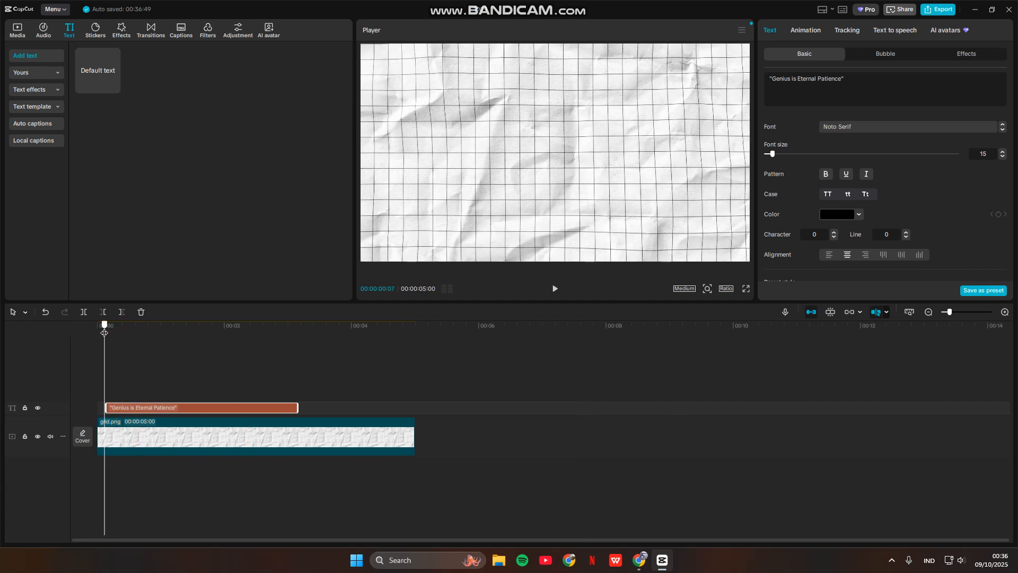
pyautogui.click(18, 31)
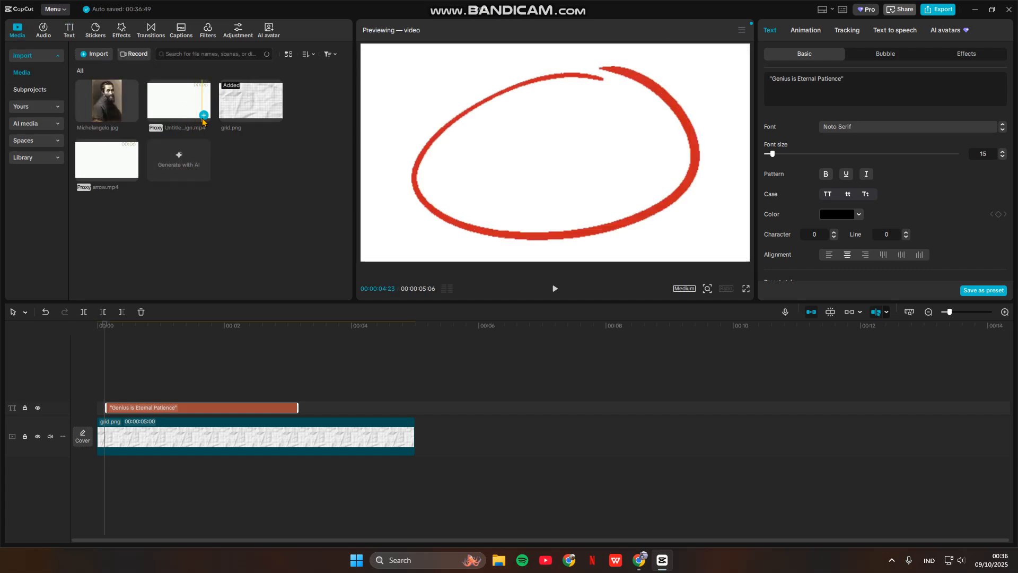
pyautogui.click(204, 115)
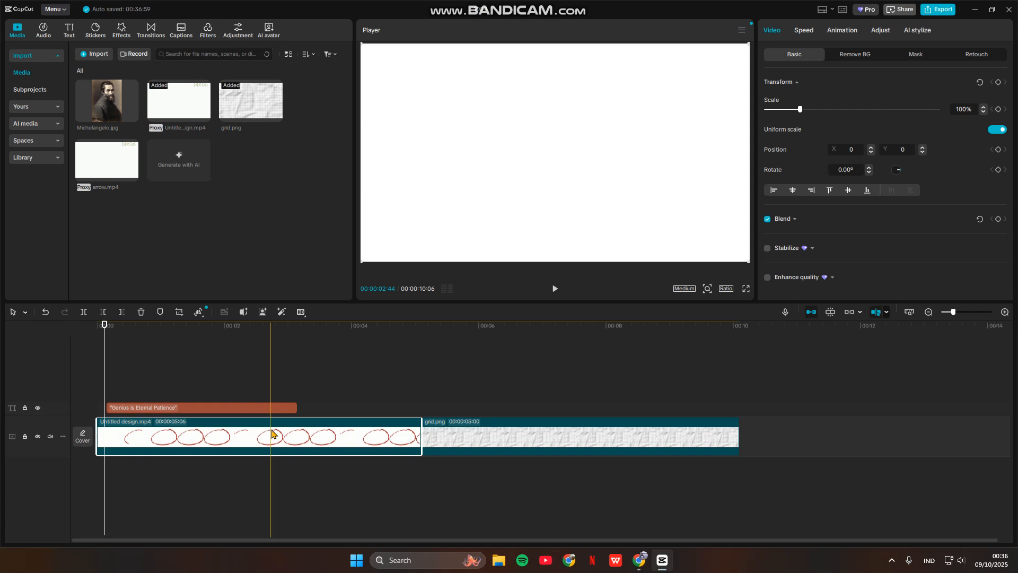
pyautogui.hotkey('ctrl', 'z')
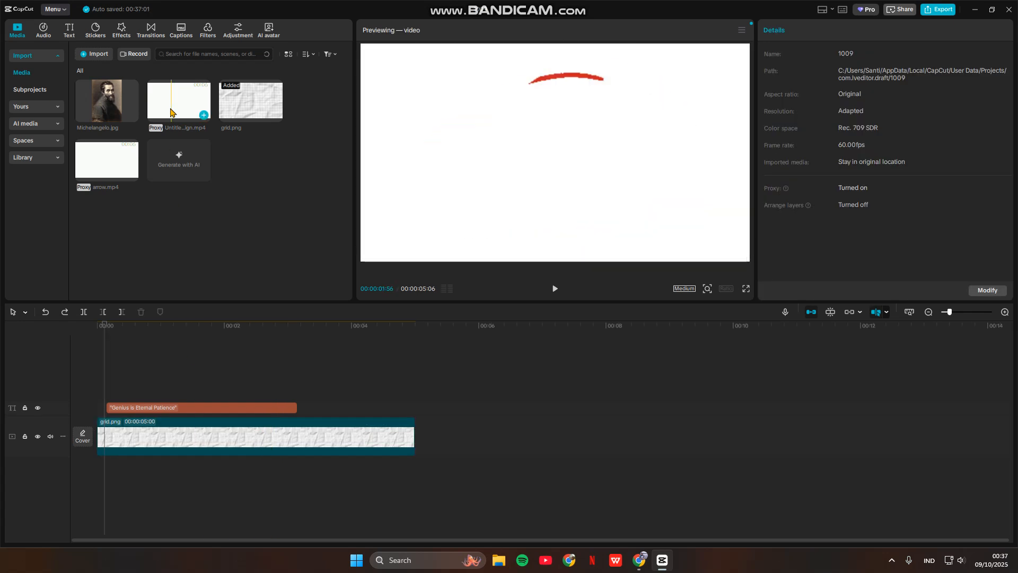
pyautogui.moveTo(175, 101); pyautogui.dragTo(104, 385)
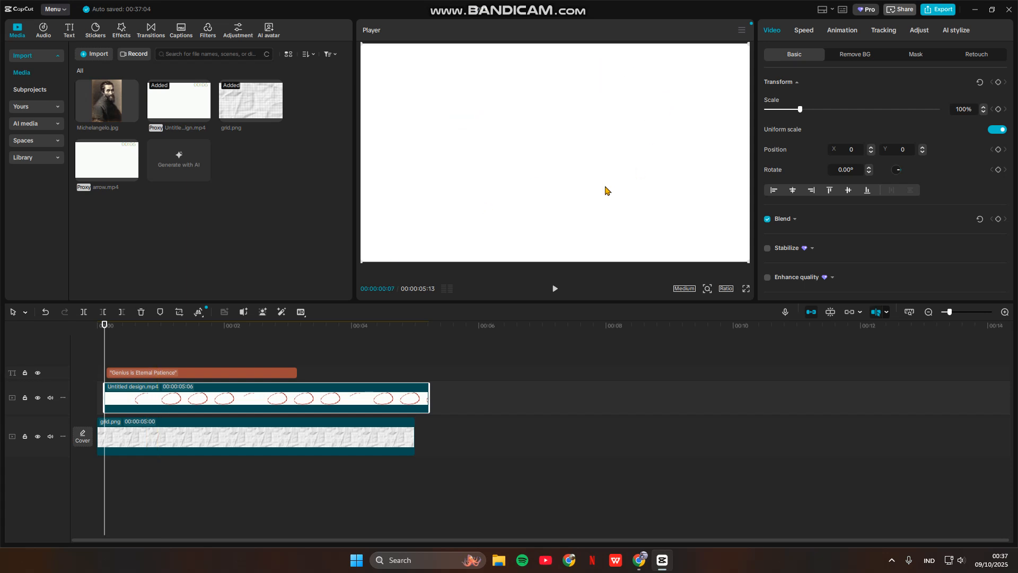
# Align the start of the red circle clip with the start of the quote text clip
pyautogui.moveTo(106, 332); pyautogui.dragTo(116, 333)
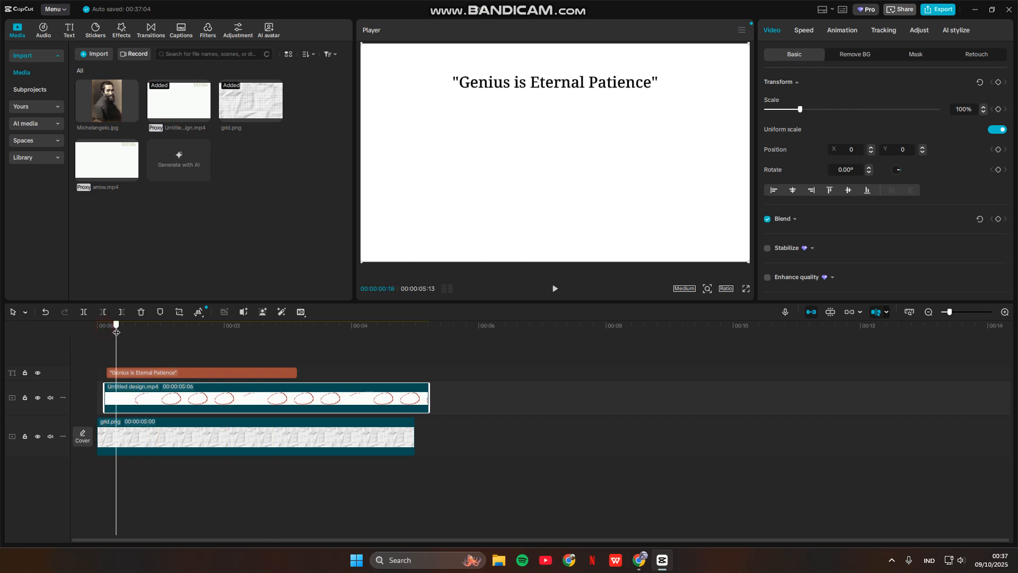
pyautogui.moveTo(137, 394); pyautogui.dragTo(140, 395)
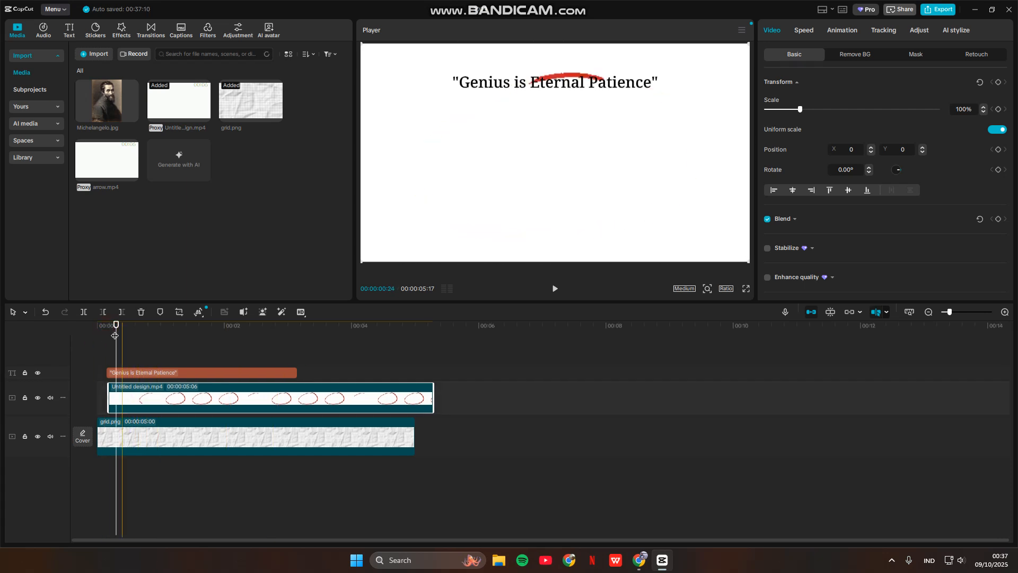
pyautogui.moveTo(116, 332); pyautogui.dragTo(107, 332)
pyautogui.click(144, 392)
pyautogui.moveTo(143, 394); pyautogui.dragTo(144, 395)
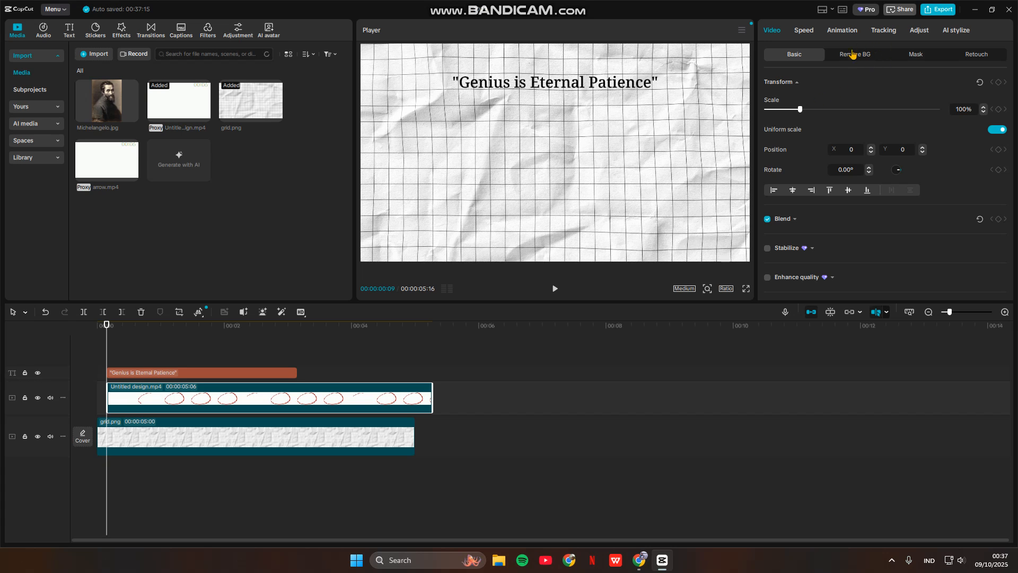
# Enable Chroma key on the red circle clip and pick its white background as the colour to remove
pyautogui.click(851, 56)
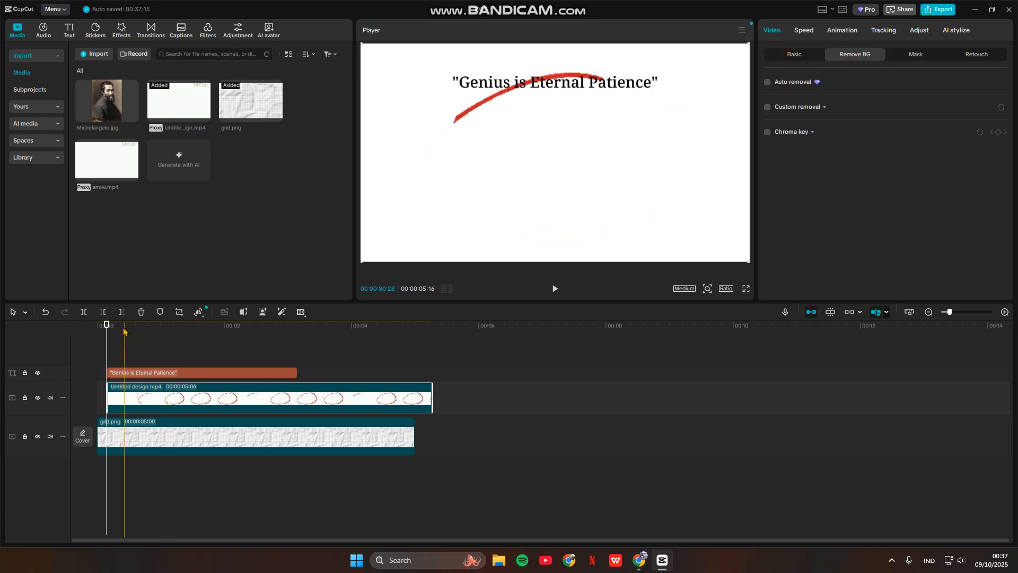
pyautogui.moveTo(110, 326); pyautogui.dragTo(118, 327)
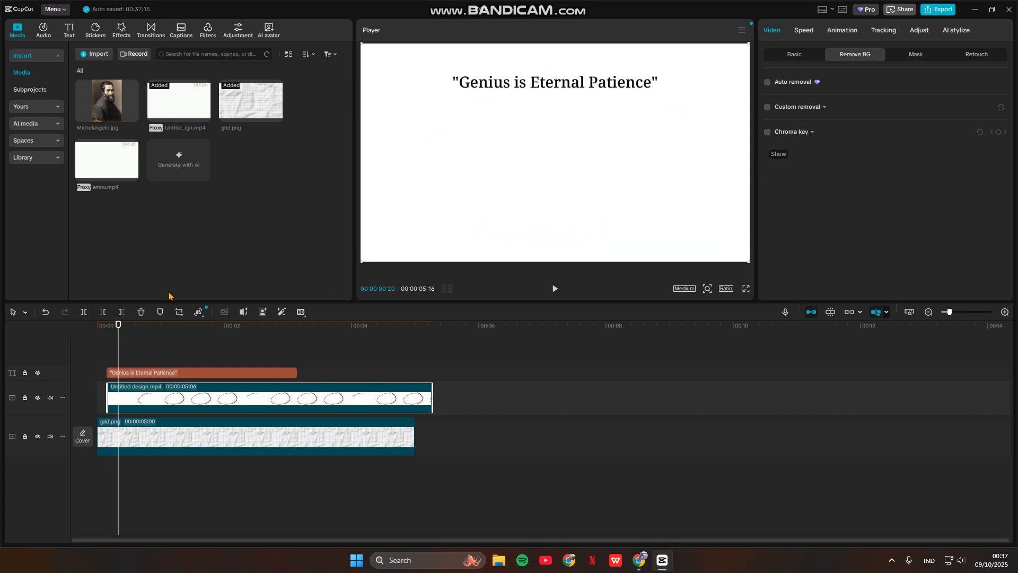
pyautogui.moveTo(118, 325); pyautogui.dragTo(149, 325)
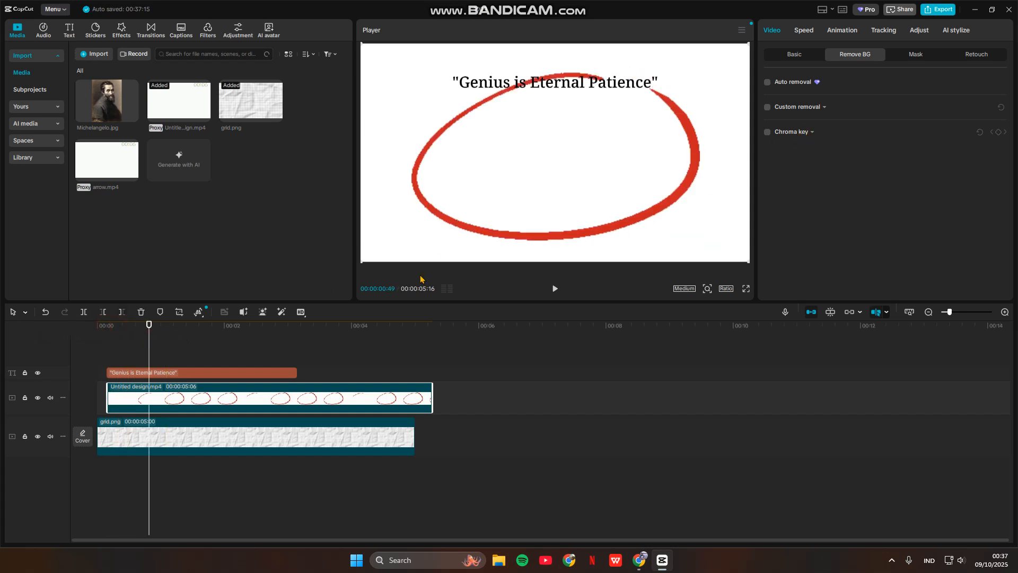
pyautogui.click(792, 133)
pyautogui.click(767, 132)
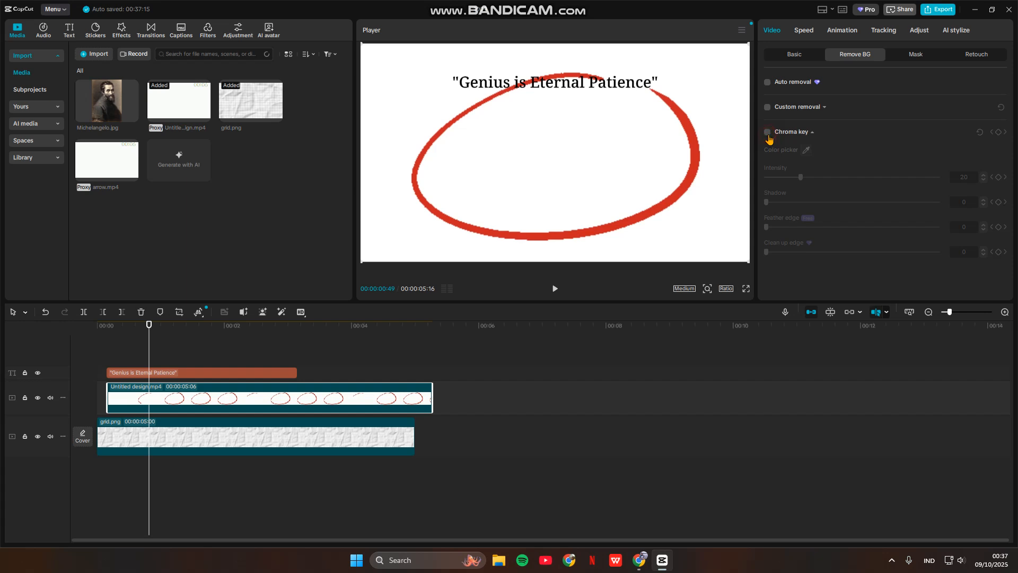
pyautogui.click(807, 152)
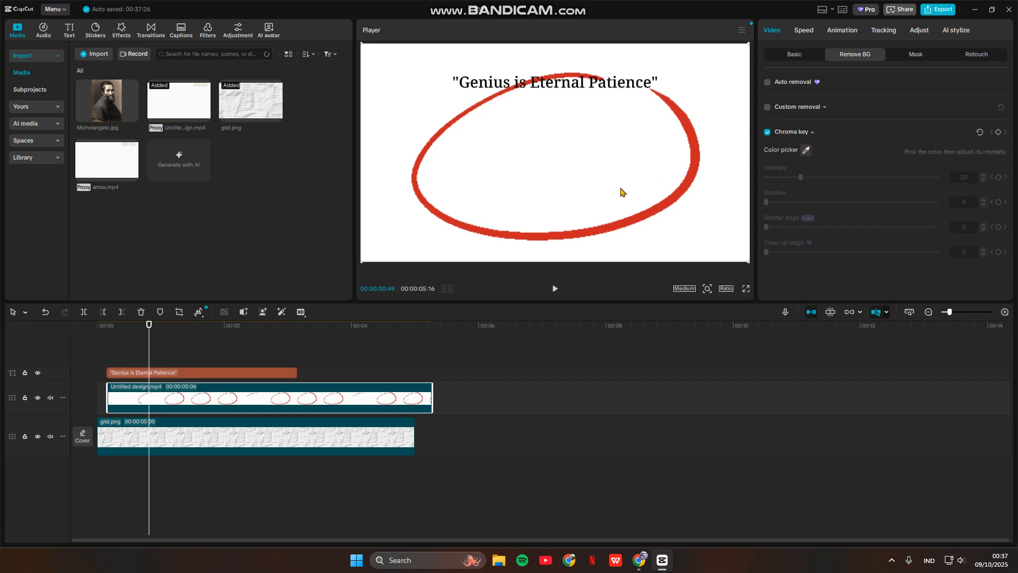
pyautogui.click(806, 150)
pyautogui.click(722, 186)
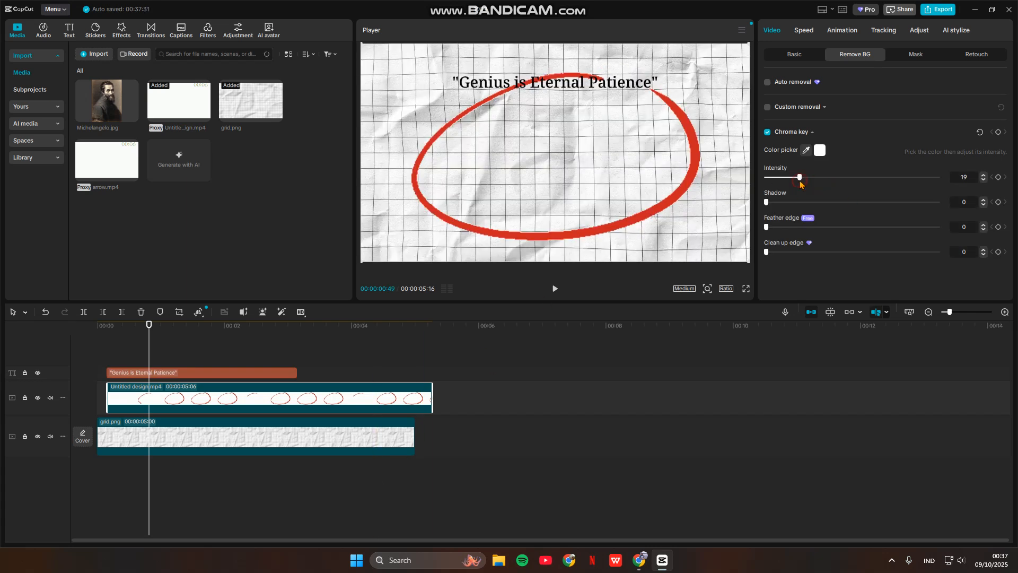
# Set the red circle's chroma key feather edge to 10 and clean up edge to 61, and scale the circle down beneath the quote
pyautogui.moveTo(766, 254); pyautogui.dragTo(871, 253)
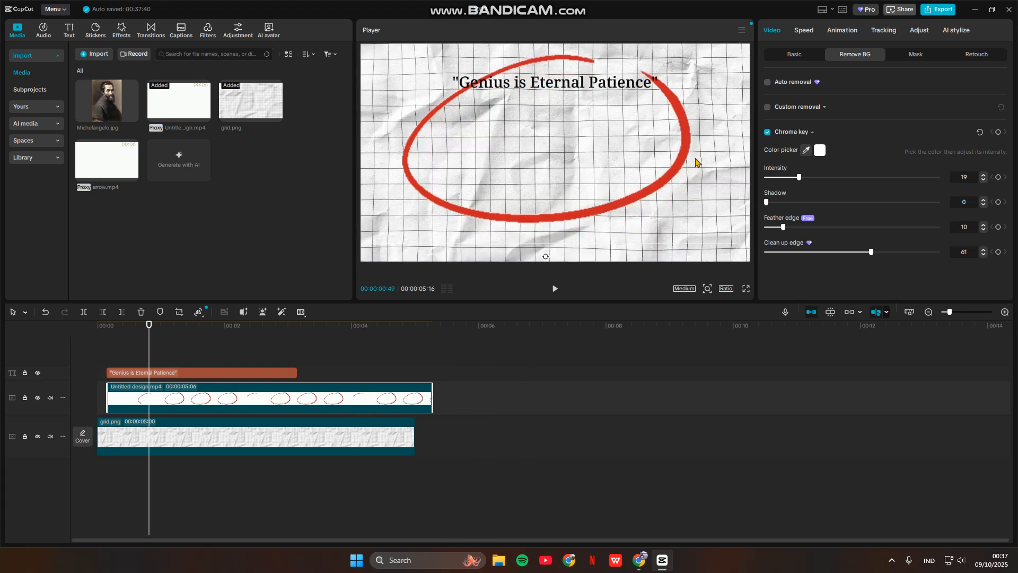
pyautogui.moveTo(745, 247); pyautogui.dragTo(614, 228)
pyautogui.moveTo(555, 169); pyautogui.dragTo(522, 158)
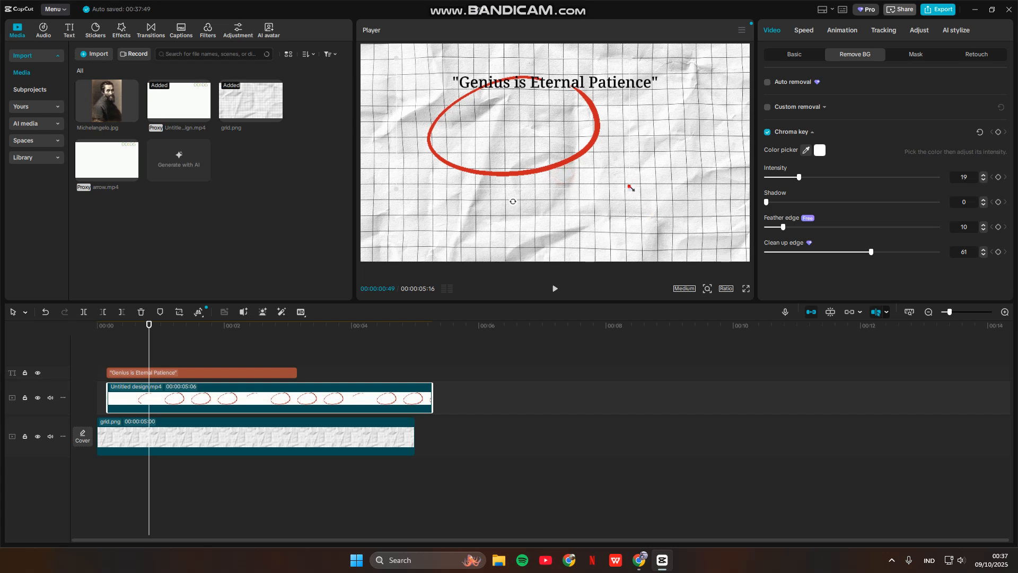
pyautogui.moveTo(631, 187); pyautogui.dragTo(679, 202)
pyautogui.moveTo(497, 137); pyautogui.dragTo(556, 175)
# Shrink the quote text and red circle and reposition them so the circle surrounds the quote in the upper centre of the frame
pyautogui.click(628, 79)
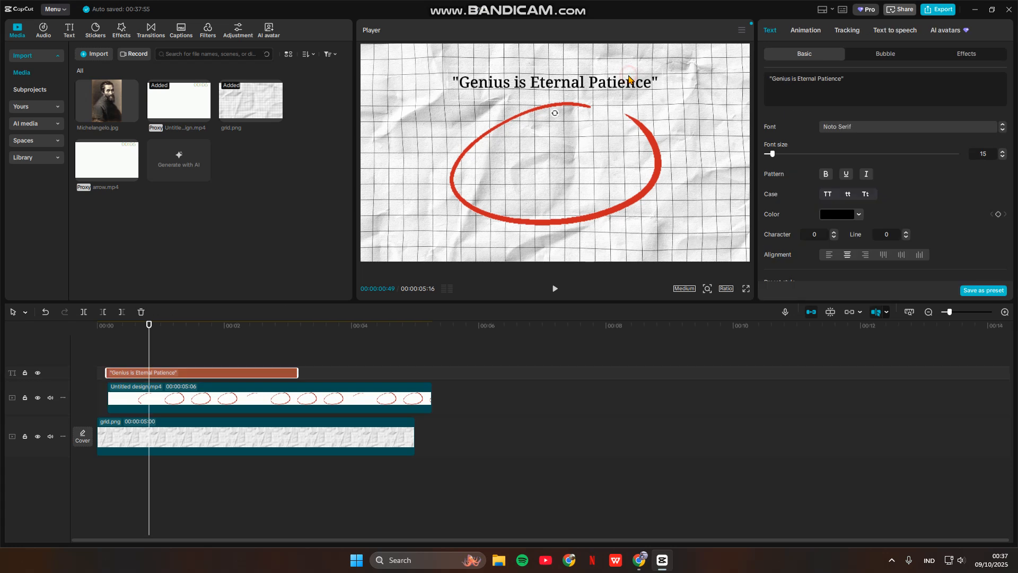
pyautogui.moveTo(602, 175); pyautogui.dragTo(611, 137)
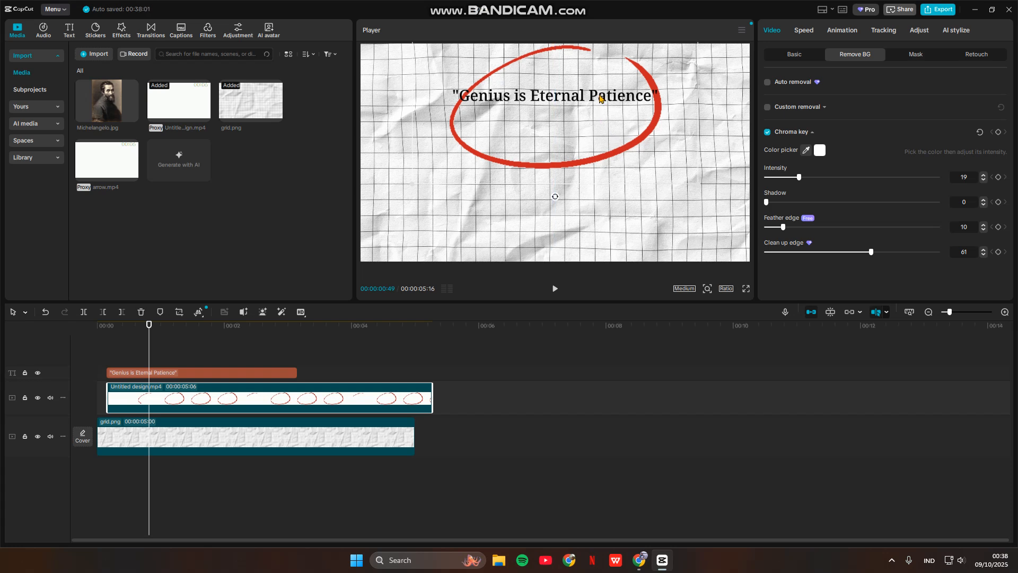
pyautogui.click(650, 88)
pyautogui.moveTo(625, 106); pyautogui.dragTo(615, 128)
pyautogui.click(648, 94)
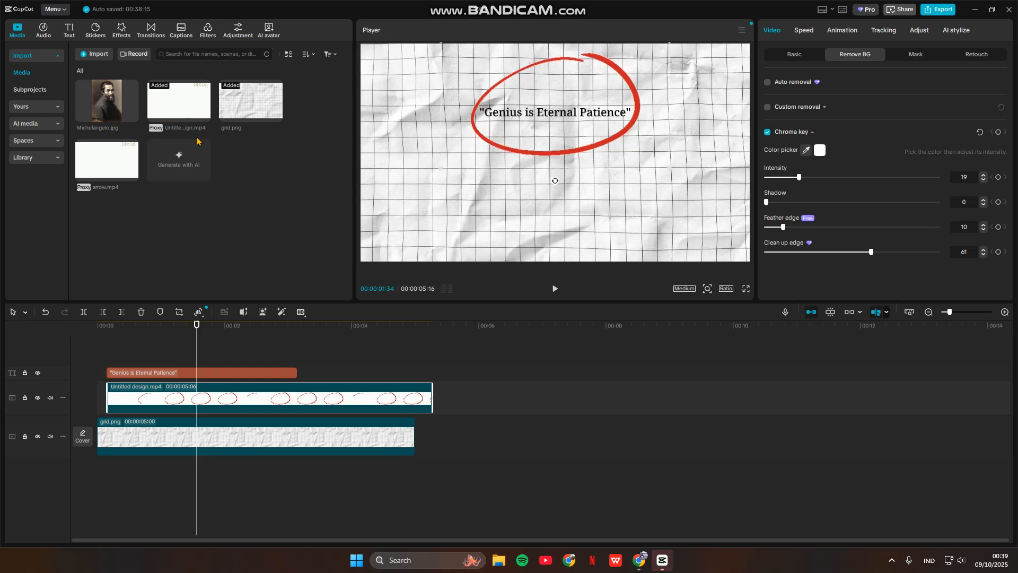
# Place arrow.mp4 on its own track between the circle clip and the text, starting shortly after the circle clip begins
pyautogui.click(131, 174)
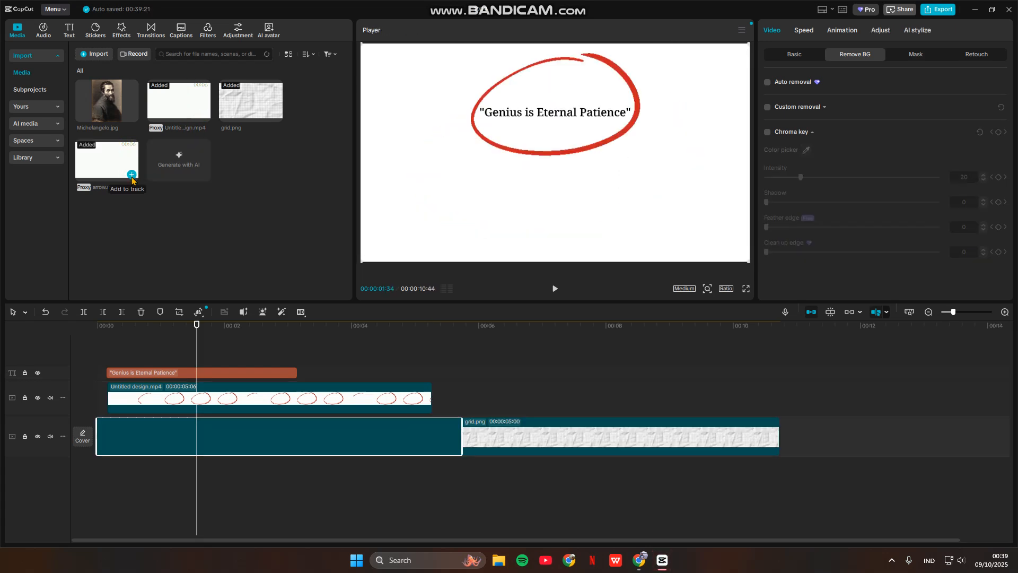
pyautogui.hotkey('ctrl', 'z')
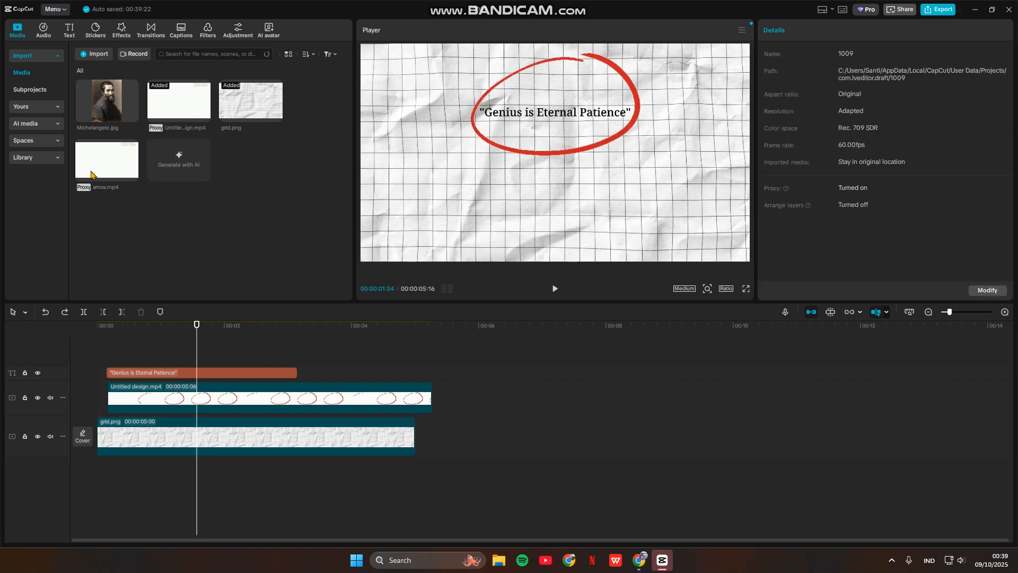
pyautogui.moveTo(109, 162); pyautogui.dragTo(136, 344)
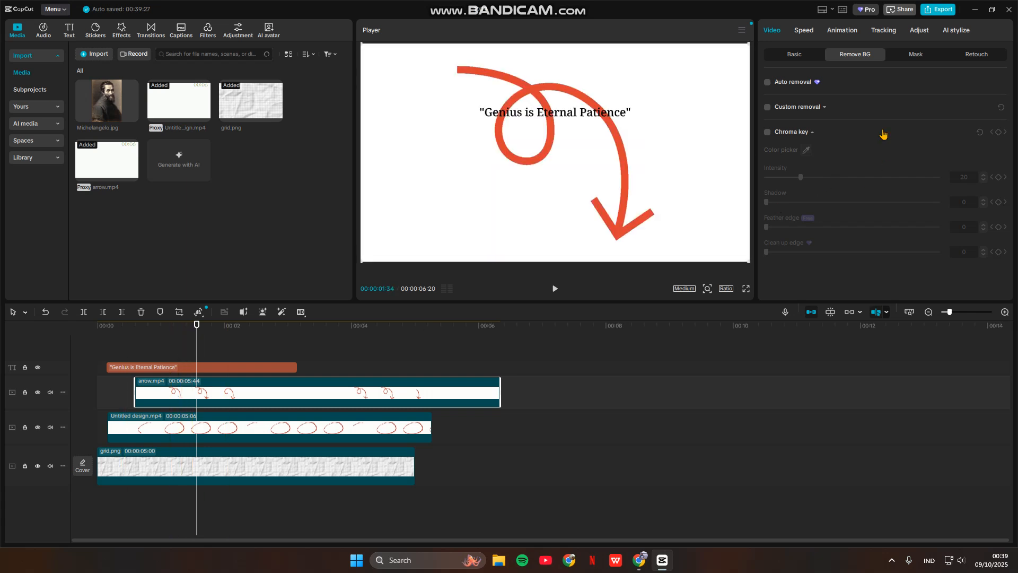
# Enable Chroma key on the arrow clip, pick its white background as the colour to remove, and set intensity and shadow to 30
pyautogui.click(767, 133)
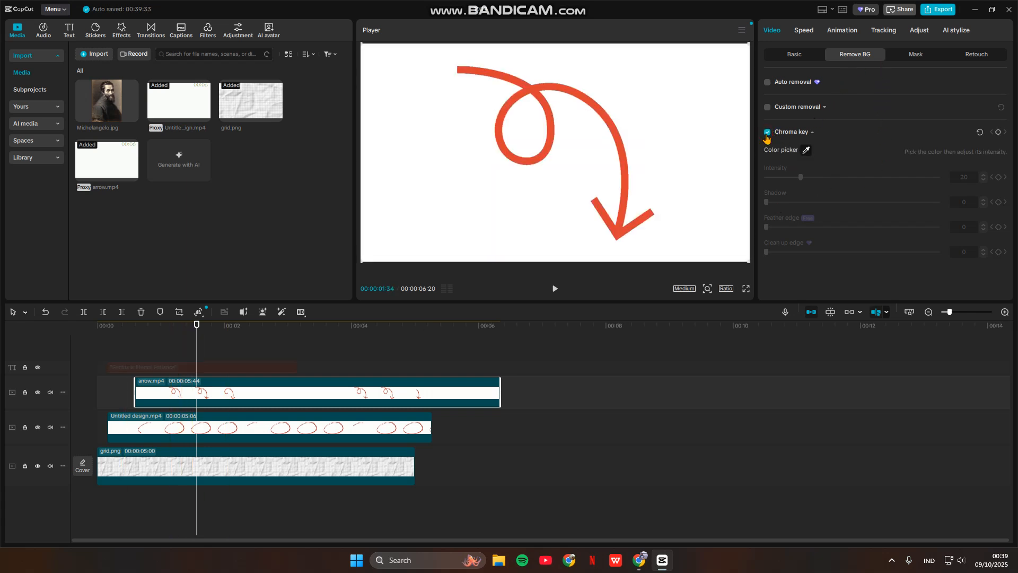
pyautogui.click(806, 150)
pyautogui.click(697, 177)
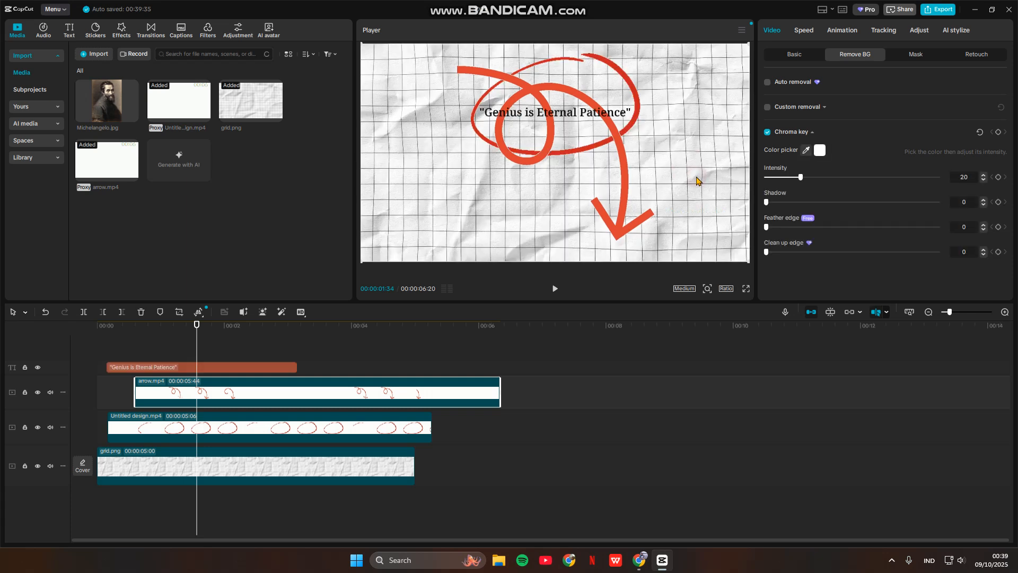
pyautogui.moveTo(767, 203); pyautogui.dragTo(817, 177)
# Trim the ends of the arrow and red circle clips to about the end of the quote text clip
pyautogui.moveTo(501, 394); pyautogui.dragTo(415, 394)
pyautogui.click(423, 424)
pyautogui.moveTo(432, 427); pyautogui.dragTo(412, 427)
pyautogui.click(413, 394)
pyautogui.moveTo(416, 392); pyautogui.dragTo(302, 396)
pyautogui.click(410, 427)
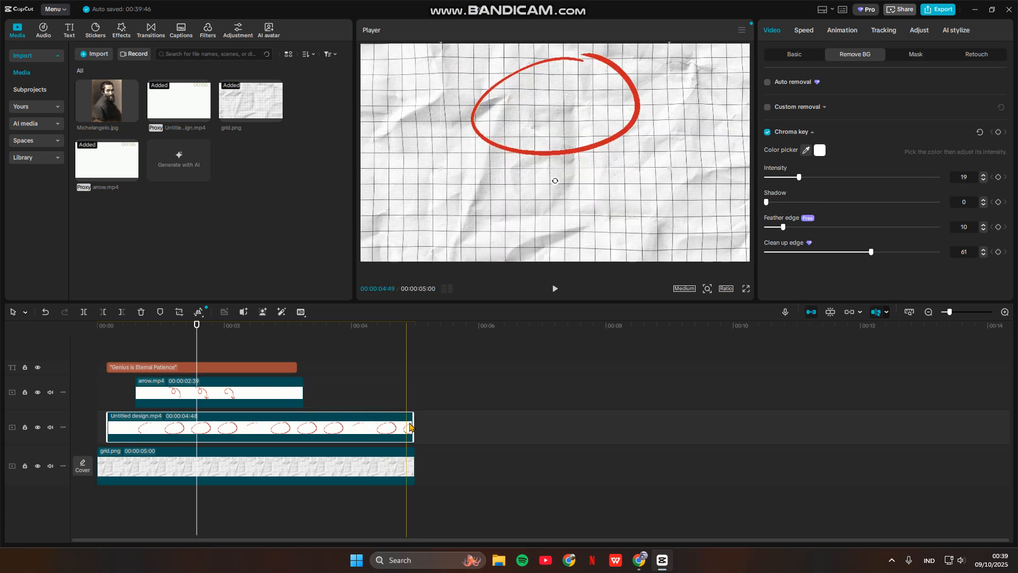
pyautogui.moveTo(412, 426); pyautogui.dragTo(297, 427)
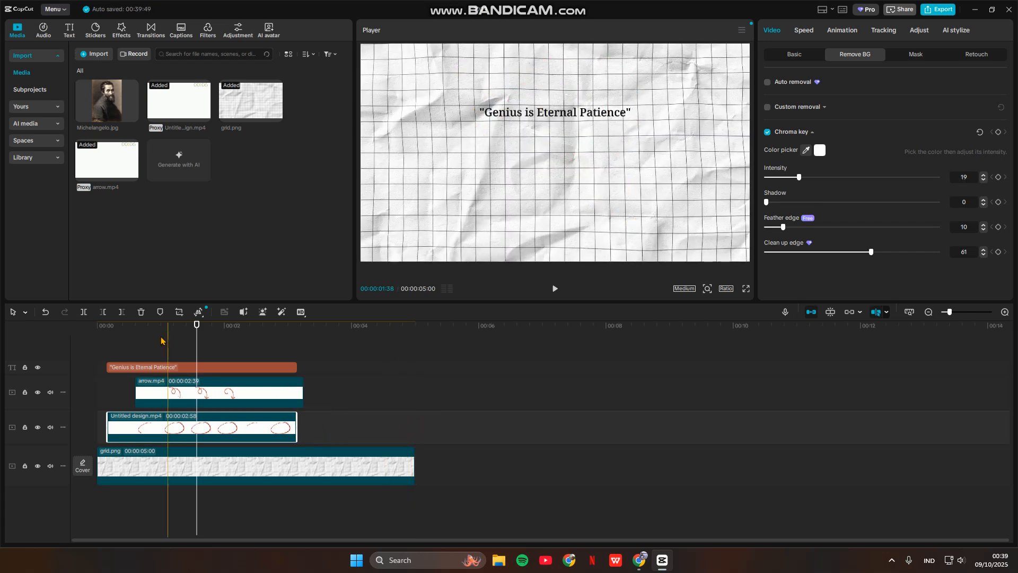
# Scale the arrow down, place it at the circle's lower right edge, and play the animation from the start
pyautogui.click(603, 203)
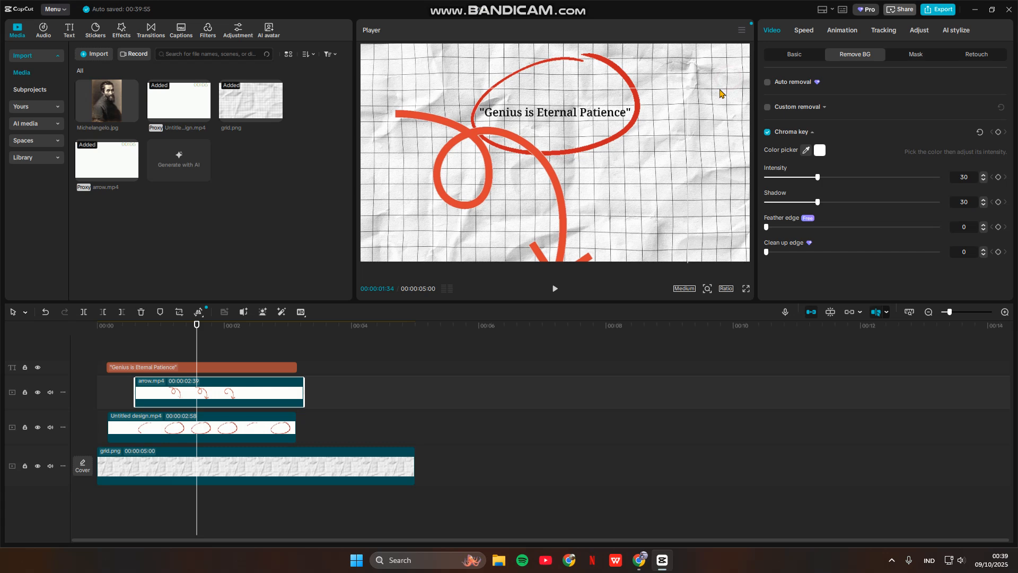
pyautogui.moveTo(693, 93); pyautogui.dragTo(658, 145)
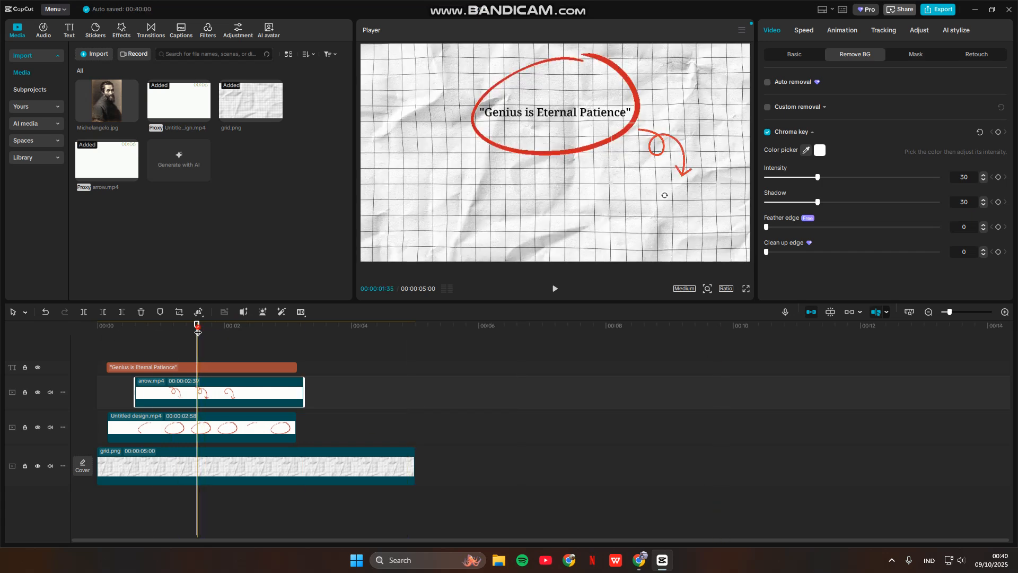
pyautogui.moveTo(197, 332); pyautogui.dragTo(100, 326)
pyautogui.click(555, 289)
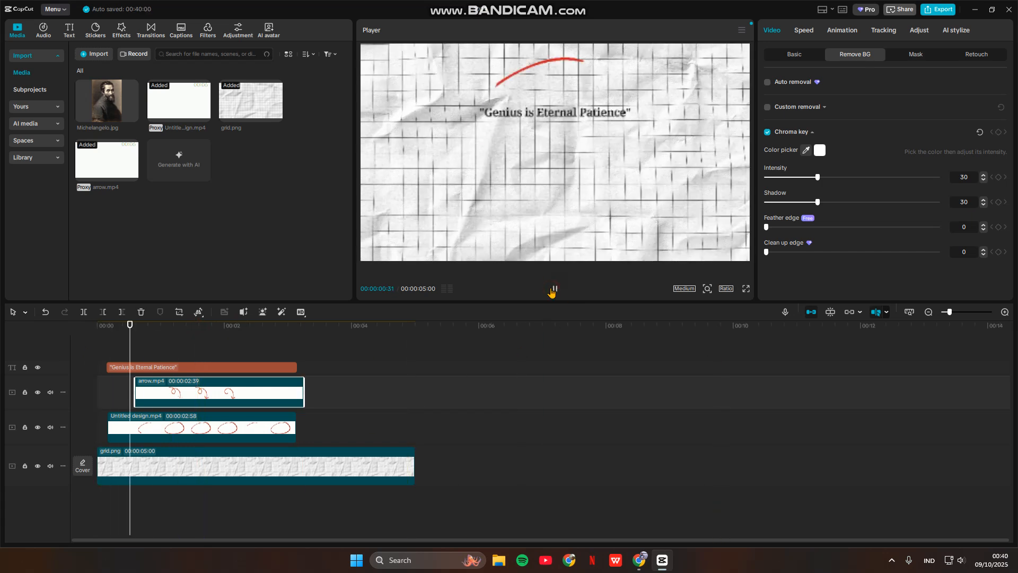
pyautogui.click(555, 289)
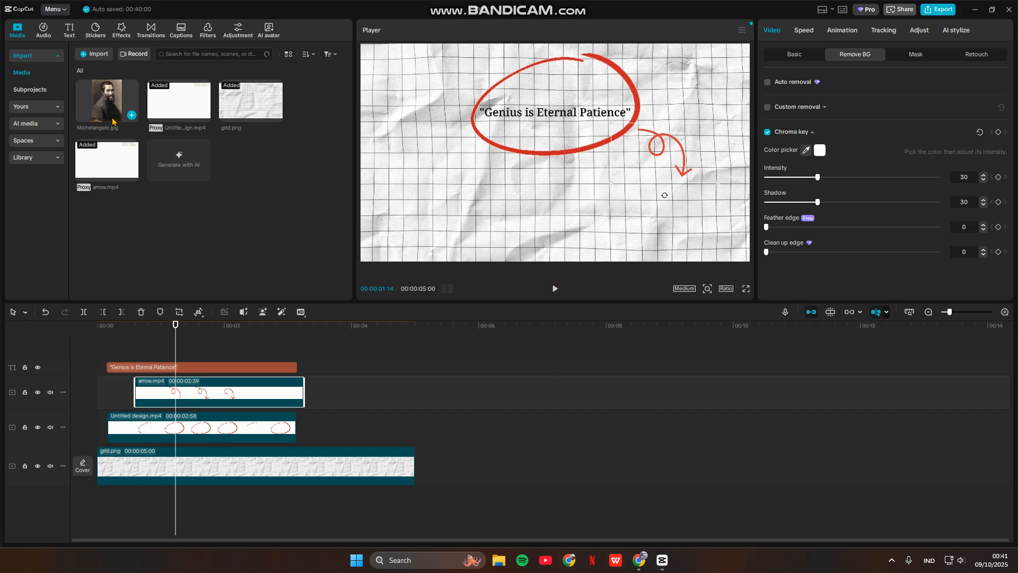
# Place Michelangelo.jpg on its own track above the arrow clip from 00:00:01:14 and trim its end to the quote text's end
pyautogui.click(132, 115)
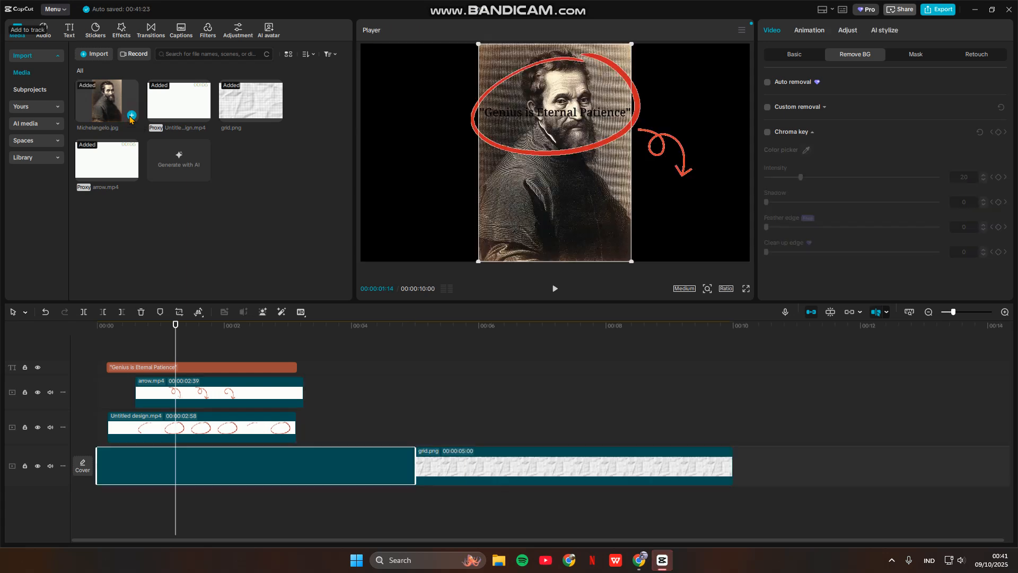
pyautogui.hotkey('ctrl', 'z')
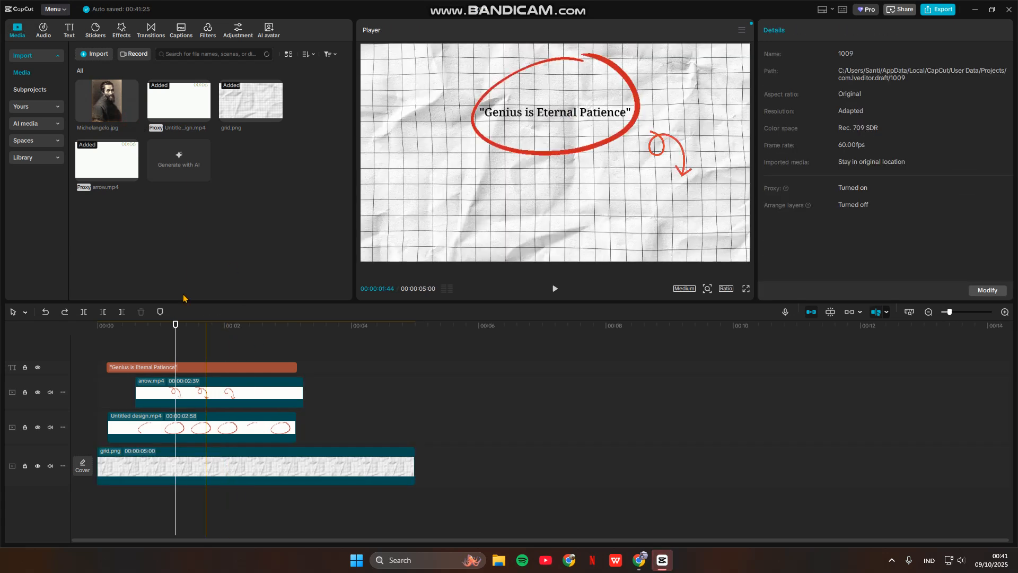
pyautogui.moveTo(119, 102); pyautogui.dragTo(176, 351)
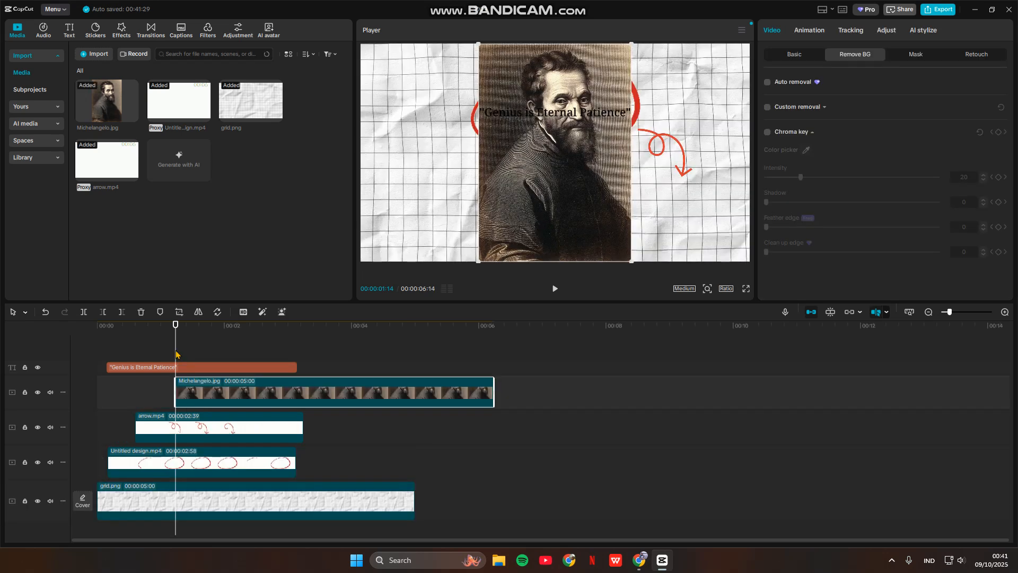
pyautogui.moveTo(493, 406); pyautogui.dragTo(296, 410)
# Add a circle mask to the Michelangelo portrait, centre it on the head and enlarge it to about 1014 by 1010
pyautogui.moveTo(177, 330); pyautogui.dragTo(196, 332)
pyautogui.click(912, 55)
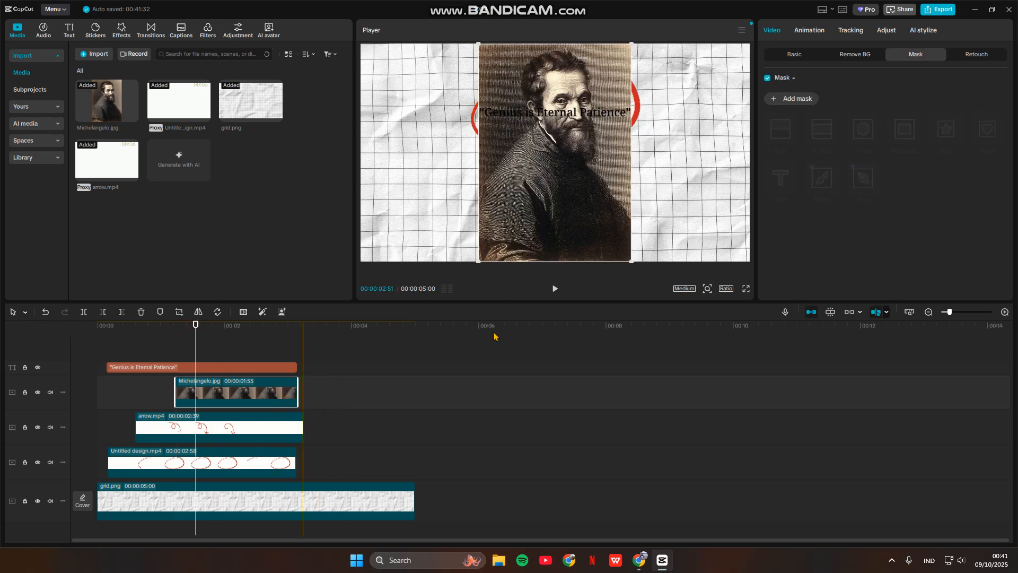
pyautogui.click(798, 100)
pyautogui.click(864, 132)
pyautogui.moveTo(560, 142); pyautogui.dragTo(571, 105)
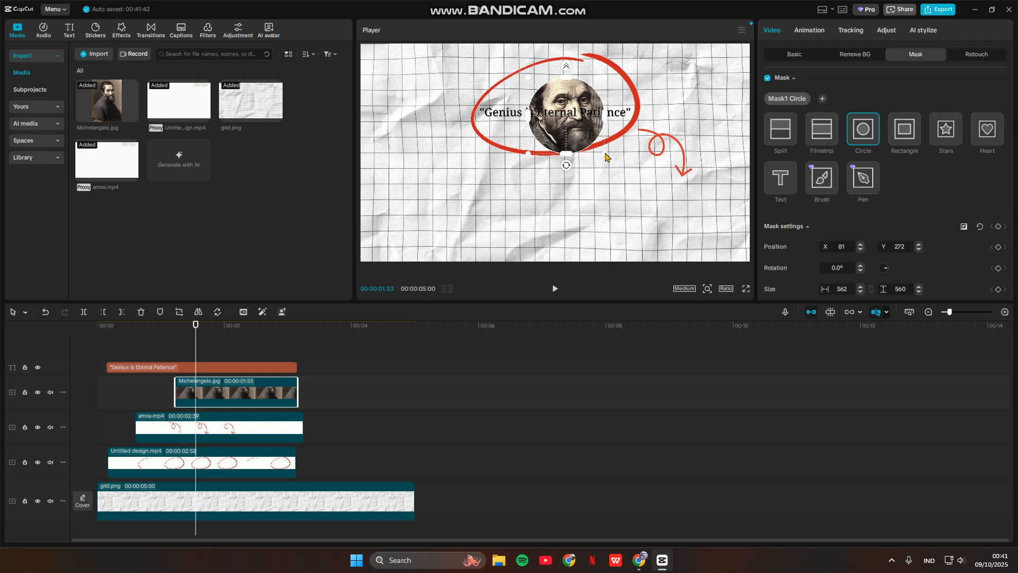
pyautogui.moveTo(605, 156); pyautogui.dragTo(637, 189)
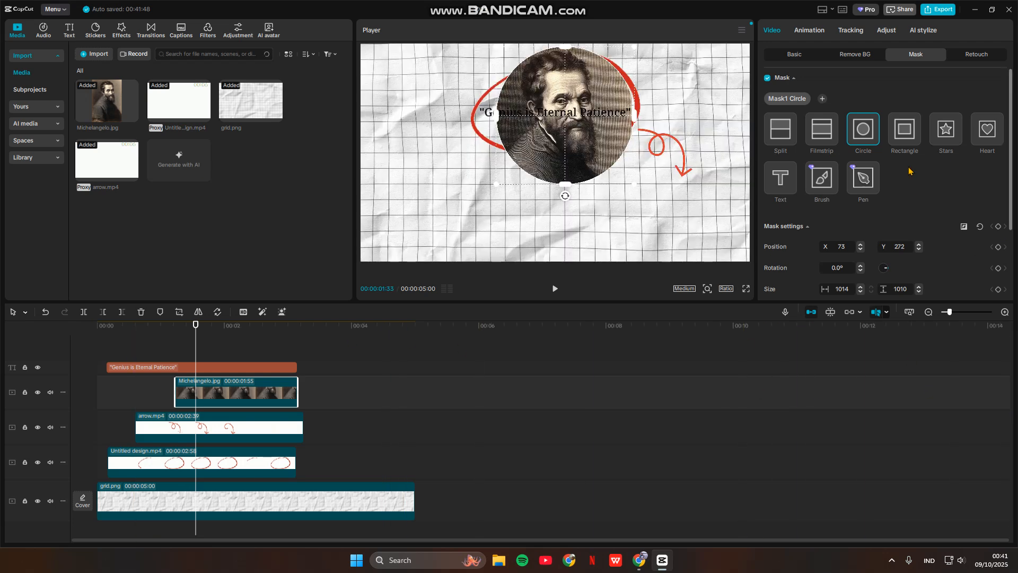
# Scale the masked portrait down and position it in the lower right of the frame, just below the arrow tip
pyautogui.click(554, 344)
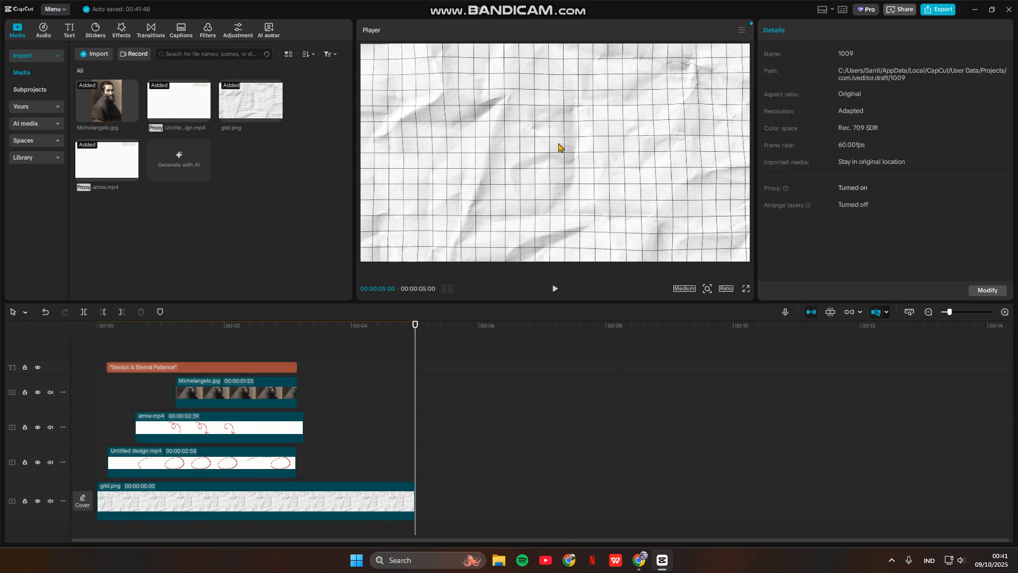
pyautogui.click(241, 325)
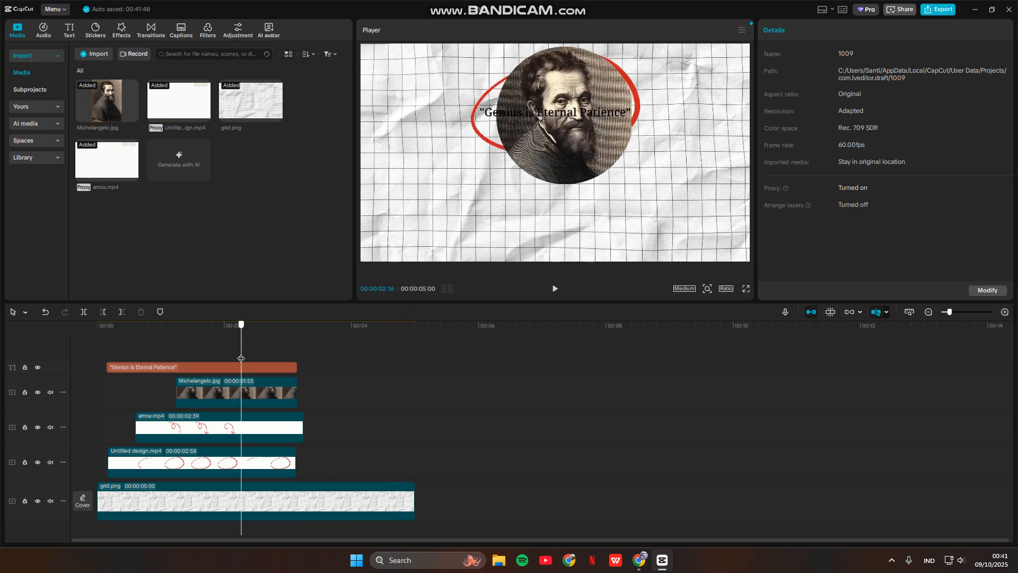
pyautogui.click(568, 173)
pyautogui.moveTo(568, 173); pyautogui.dragTo(599, 243)
pyautogui.click(243, 326)
pyautogui.moveTo(274, 330)
pyautogui.mouseDown()
pyautogui.moveTo(301, 330)
pyautogui.moveTo(237, 340)
pyautogui.moveTo(279, 339)
pyautogui.mouseUp()
pyautogui.moveTo(555, 220); pyautogui.dragTo(537, 137)
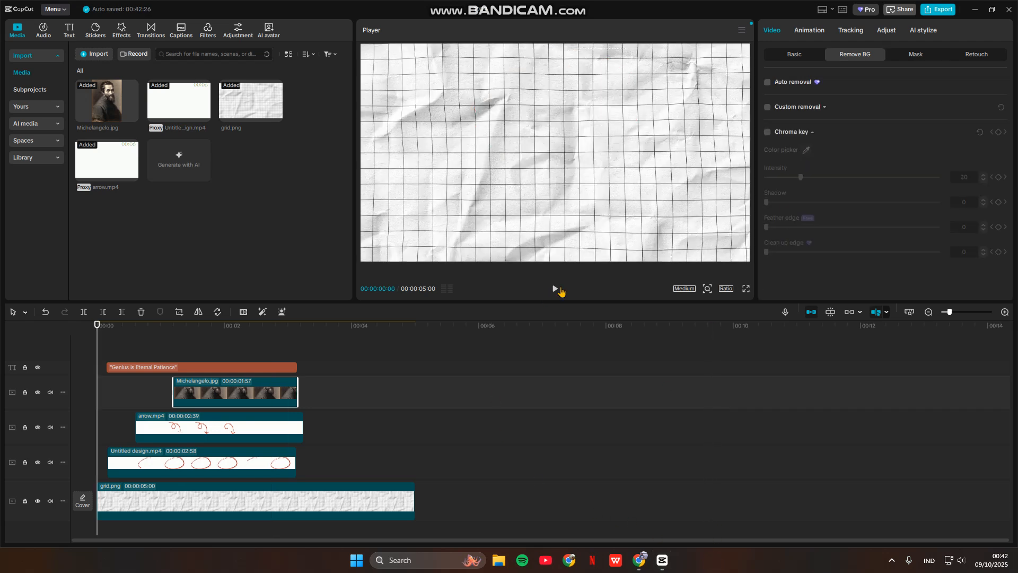
# Preview the animation and apply the Slide Up entrance animation to the portrait clip
pyautogui.click(559, 289)
pyautogui.click(555, 289)
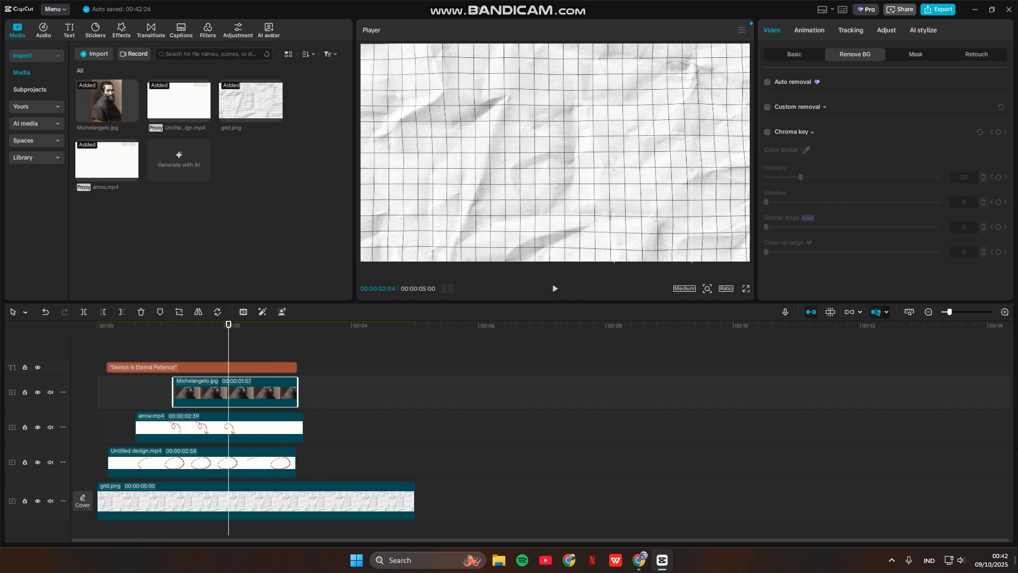
pyautogui.click(810, 31)
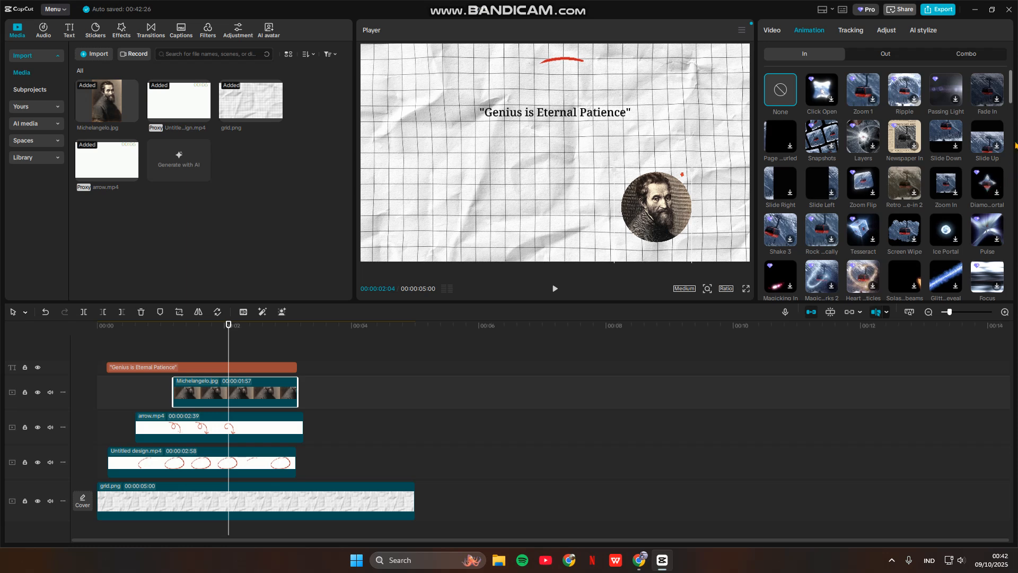
pyautogui.click(987, 132)
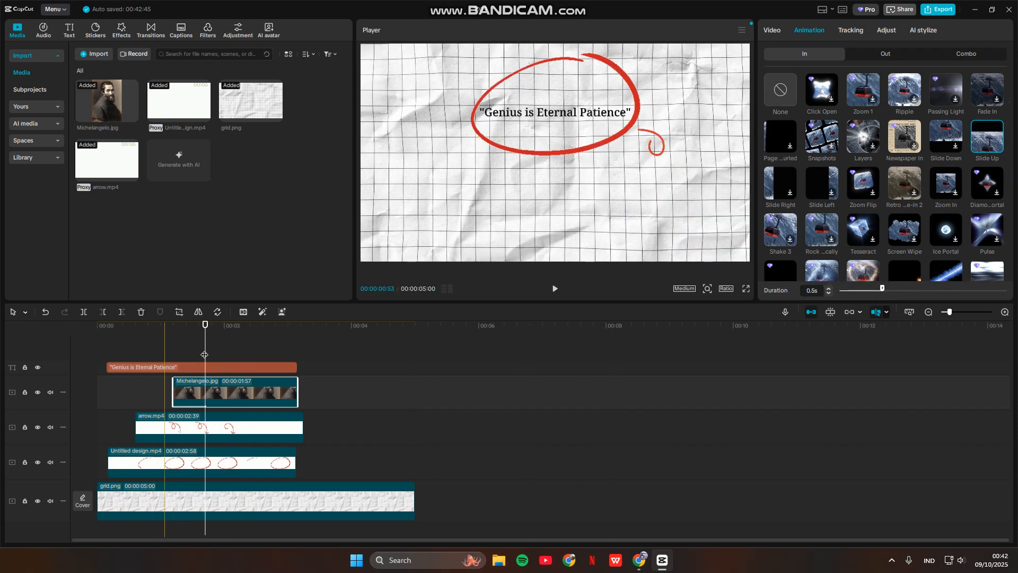
# Play the animation from the start to check the timing of the portrait's entrance
pyautogui.moveTo(203, 335); pyautogui.dragTo(93, 345)
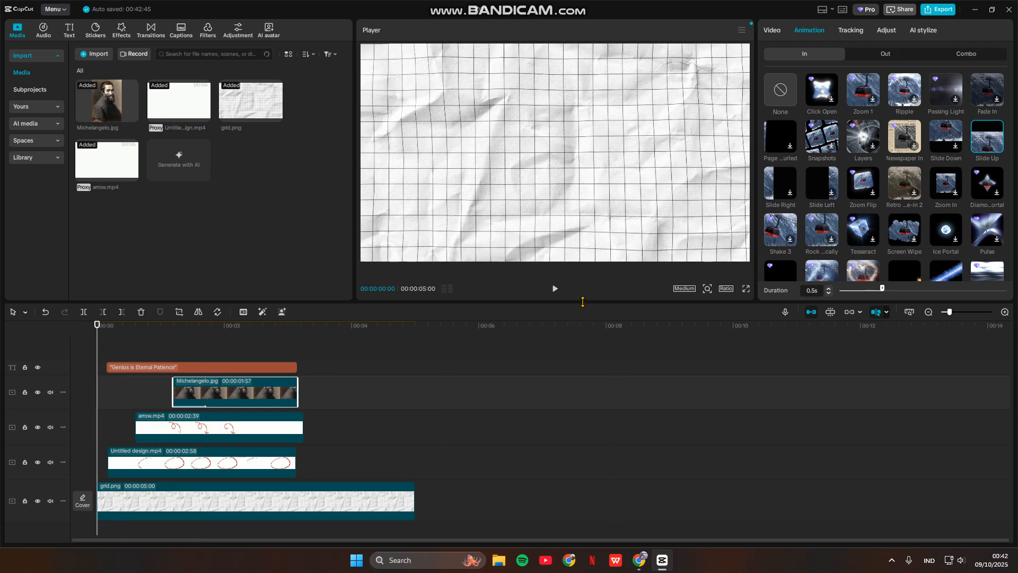
pyautogui.click(555, 291)
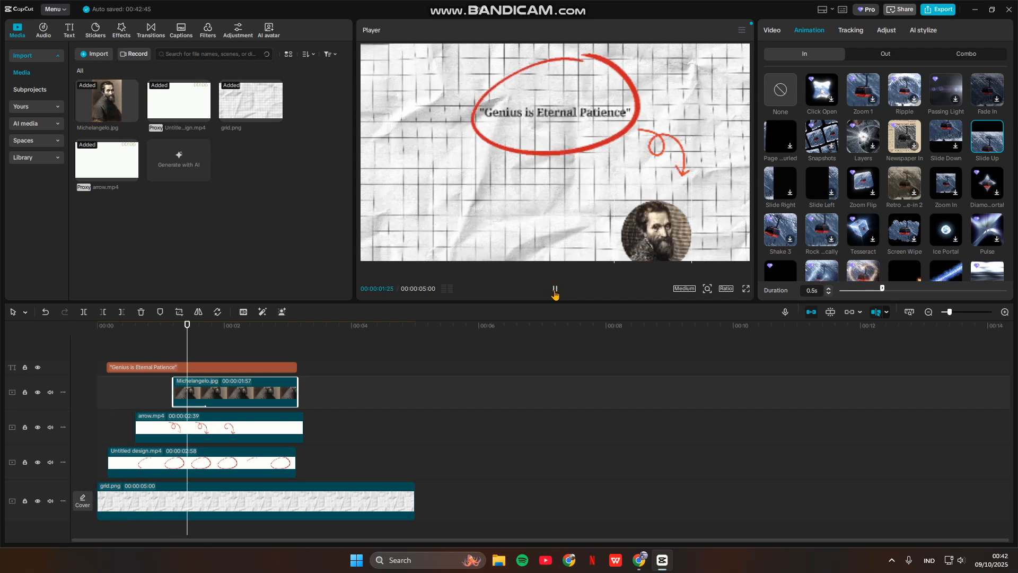
pyautogui.click(555, 291)
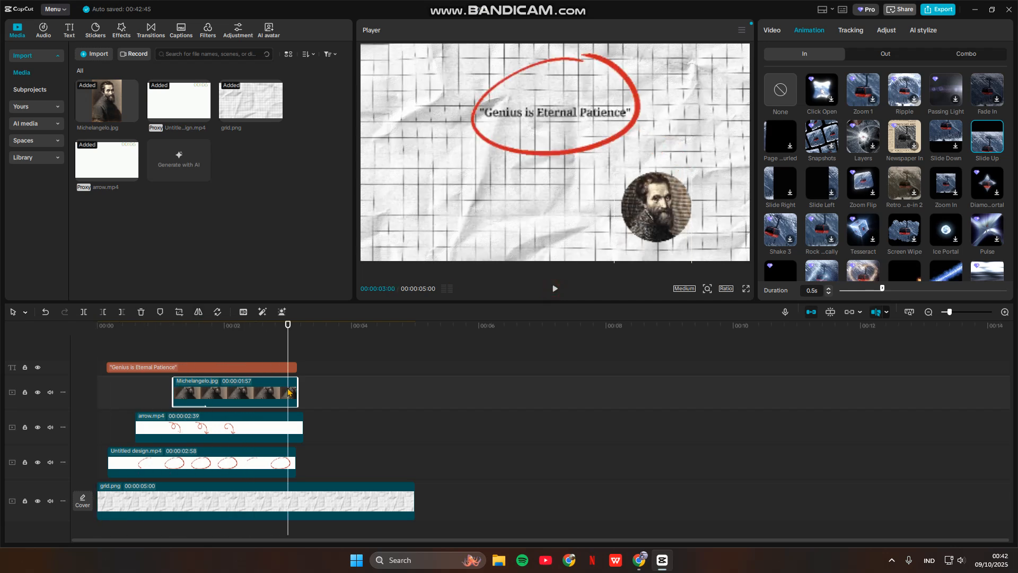
# Shift the portrait clip slightly earlier on its track and replay the animation from the start
pyautogui.moveTo(174, 399); pyautogui.dragTo(167, 399)
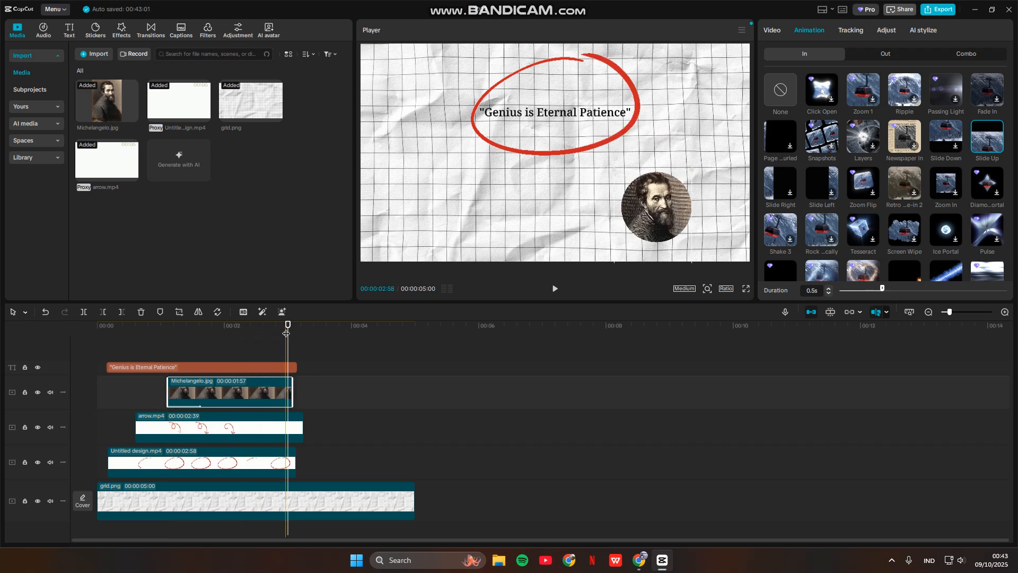
pyautogui.press('Home')
pyautogui.click(555, 288)
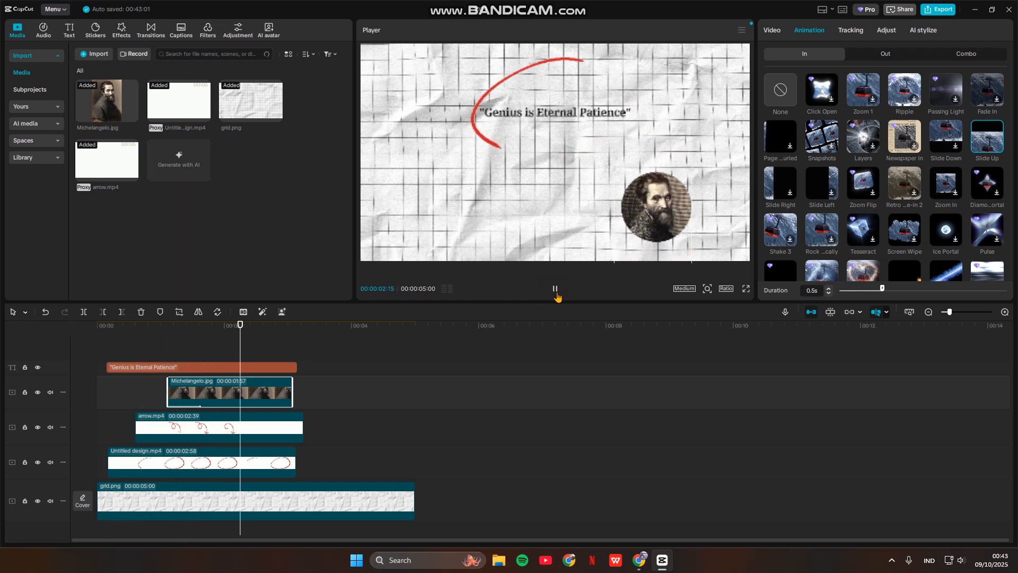
pyautogui.click(556, 290)
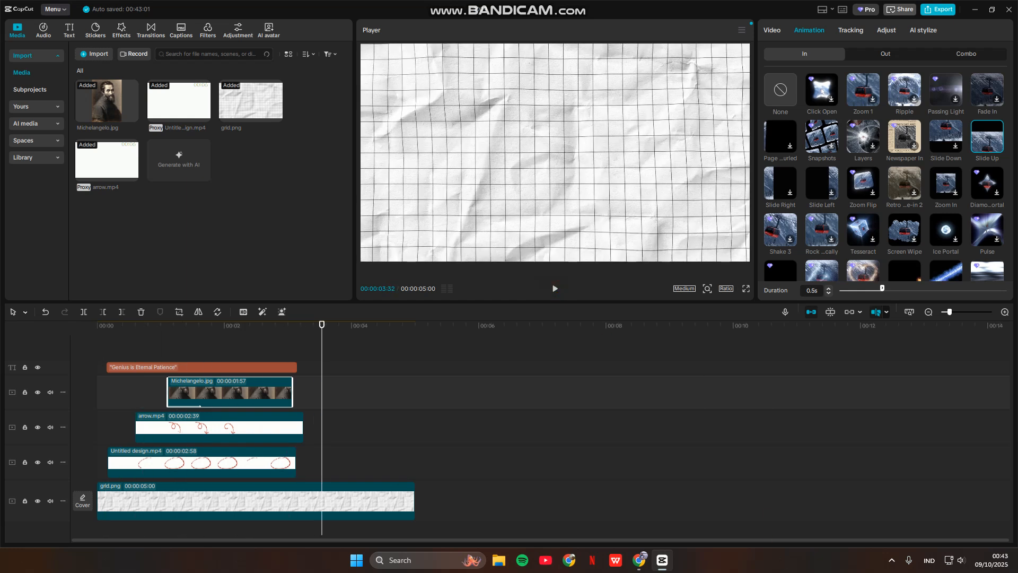